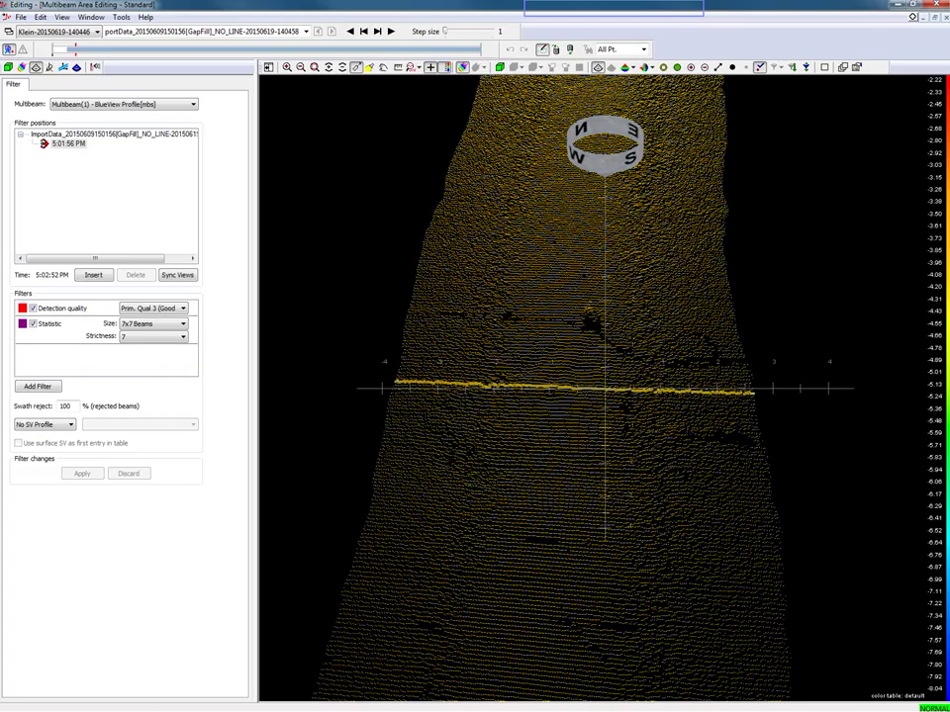
Rotate, tilt and zoom the 3D view to inspect the filtered swath loops from several angles, including from above.
{"action": "scroll", "coordinate": [587, 427], "scroll_direction": "up", "scroll_amount": 4}
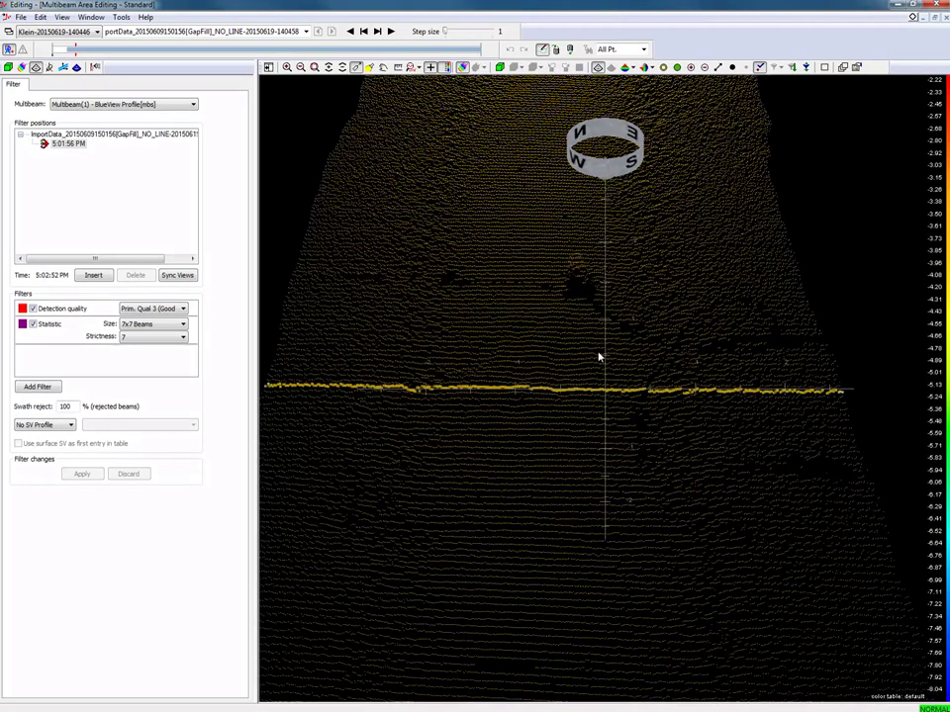
{"action": "left_click_drag", "start_coordinate": [598, 357], "coordinate": [566, 356]}
{"action": "scroll", "coordinate": [560, 352], "scroll_direction": "down", "scroll_amount": 5}
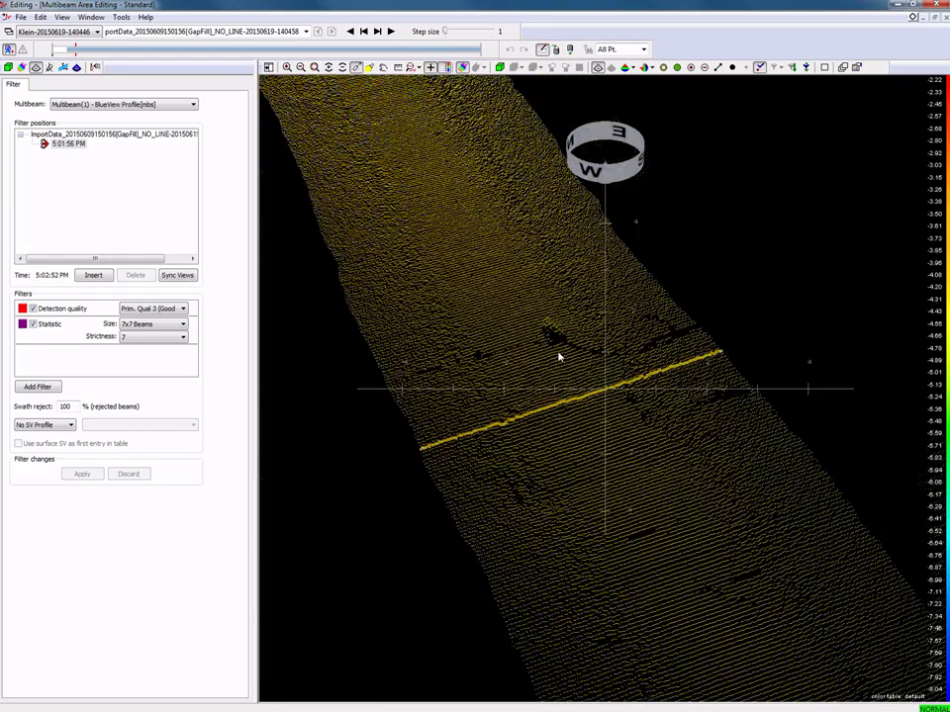
{"action": "left_click_drag", "start_coordinate": [574, 370], "coordinate": [649, 442]}
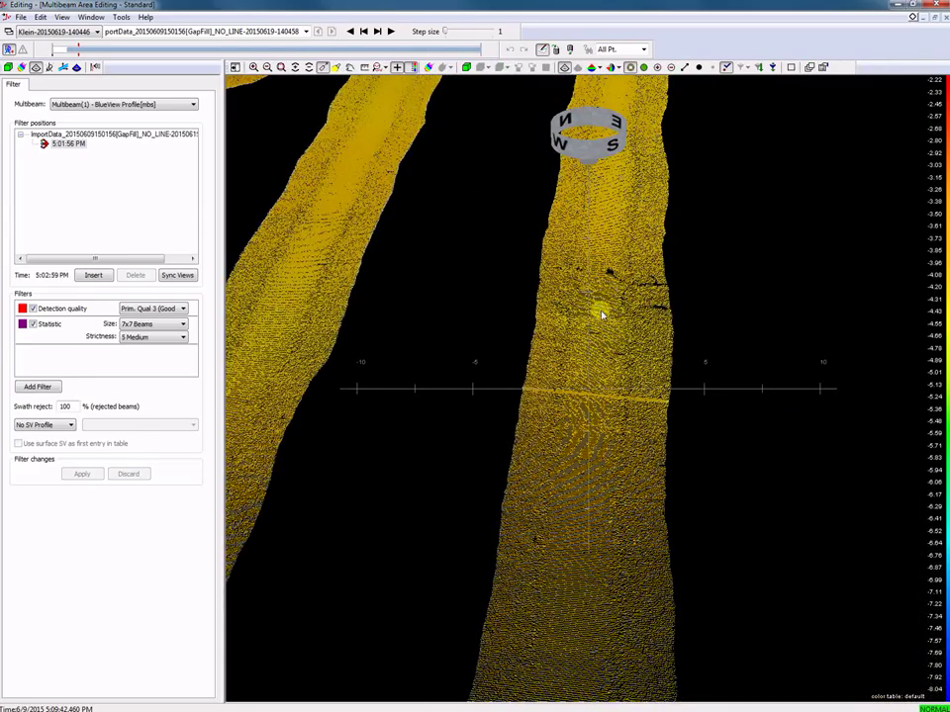
{"action": "left_click_drag", "start_coordinate": [601, 315], "coordinate": [555, 434]}
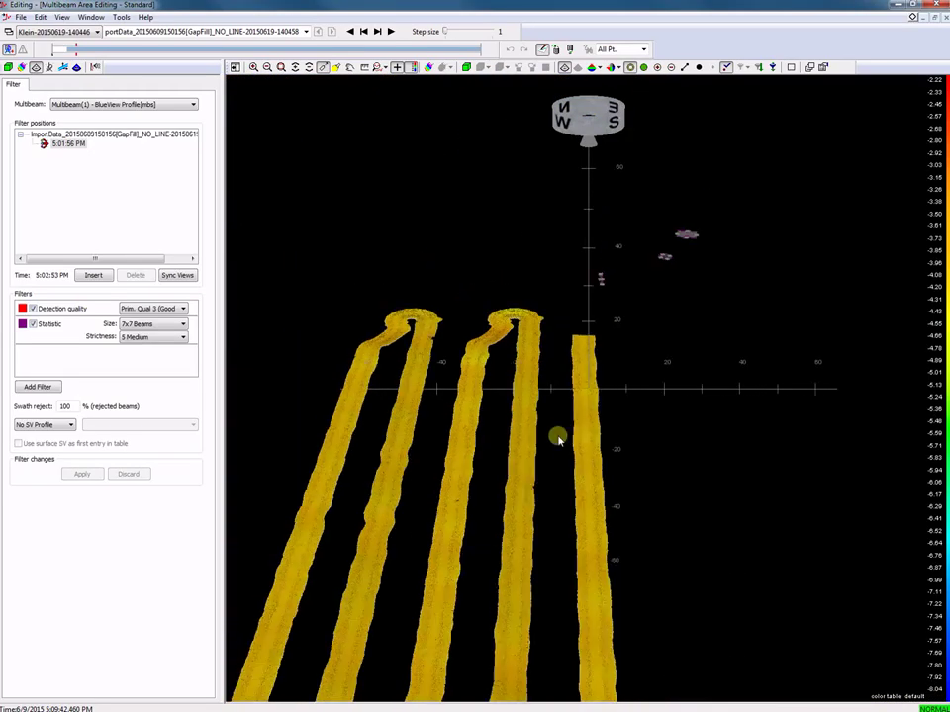
{"action": "left_click_drag", "start_coordinate": [506, 576], "coordinate": [514, 557]}
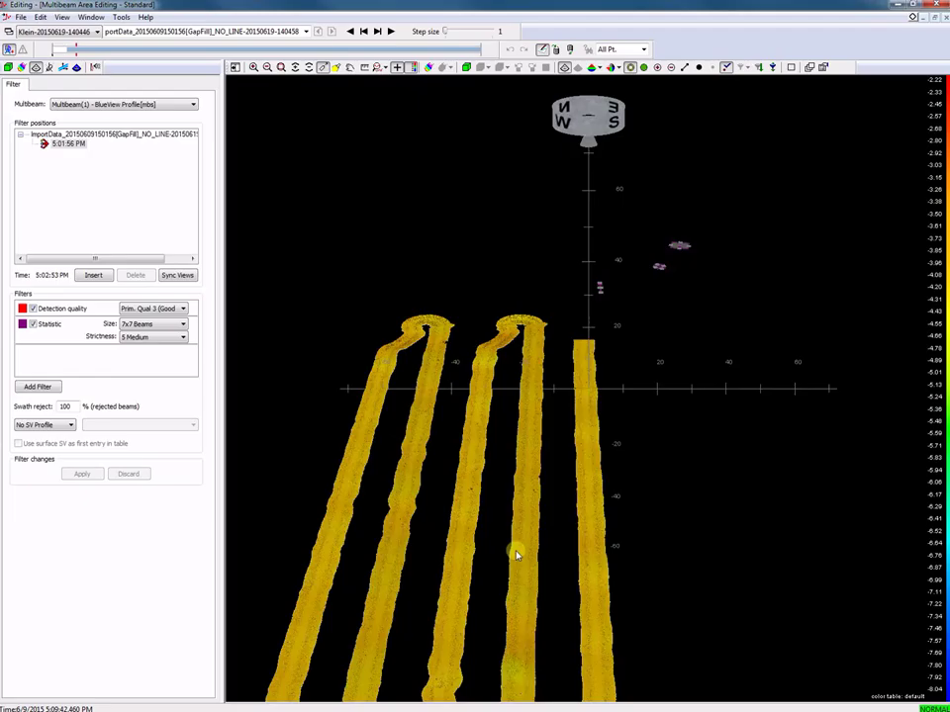
{"action": "scroll", "coordinate": [561, 481], "scroll_direction": "up", "scroll_amount": 8}
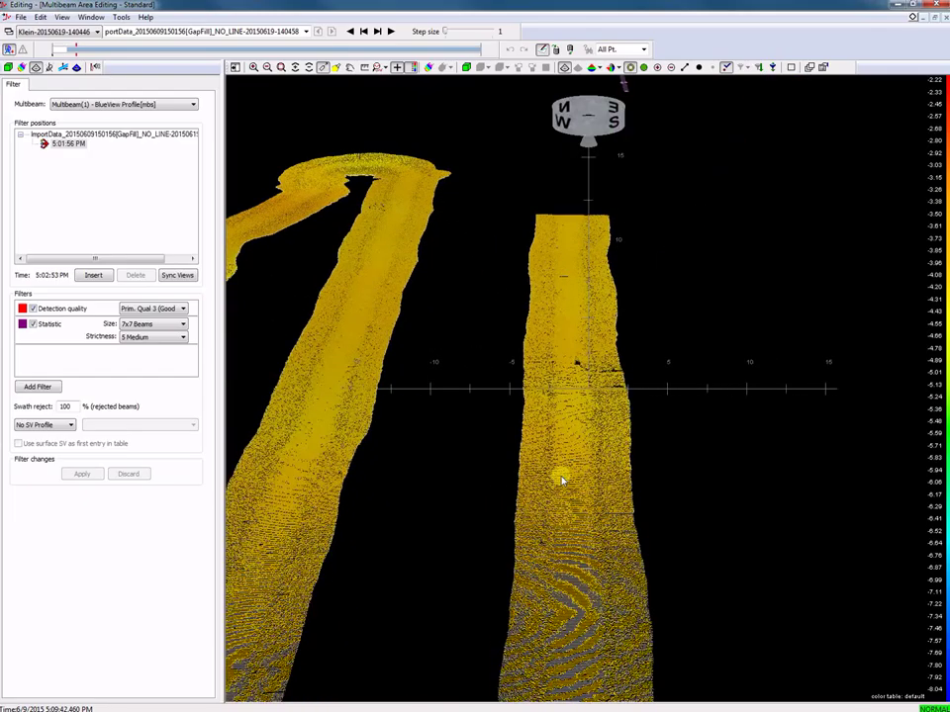
{"action": "scroll", "coordinate": [561, 481], "scroll_direction": "up", "scroll_amount": 3}
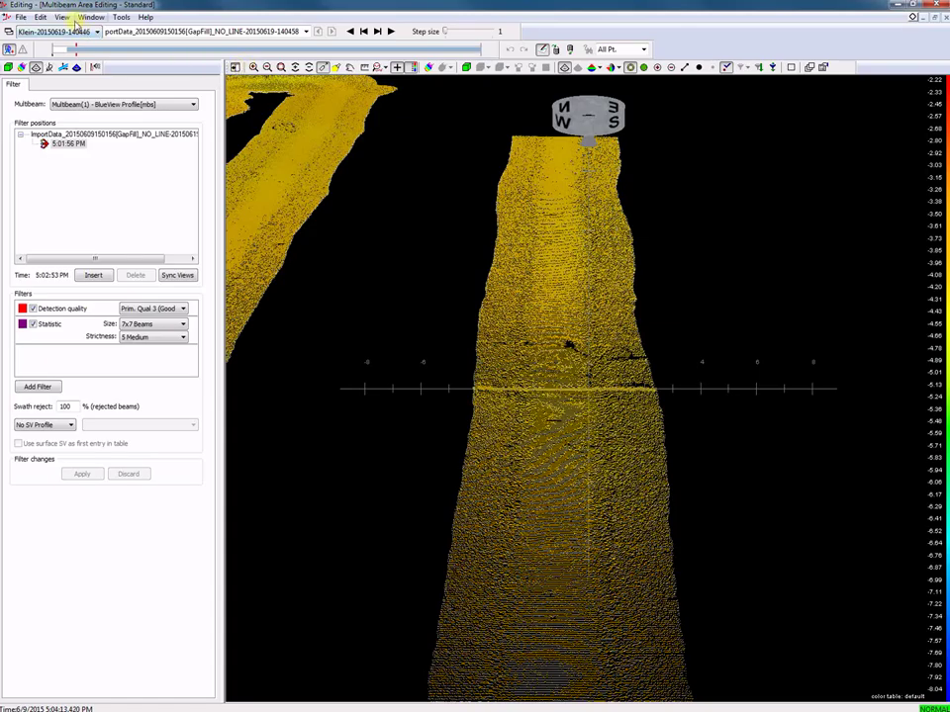
Switch to the 2 GapFill View sidescan window.
{"action": "left_click", "coordinate": [62, 17]}
{"action": "mouse_move", "coordinate": [96, 20]}
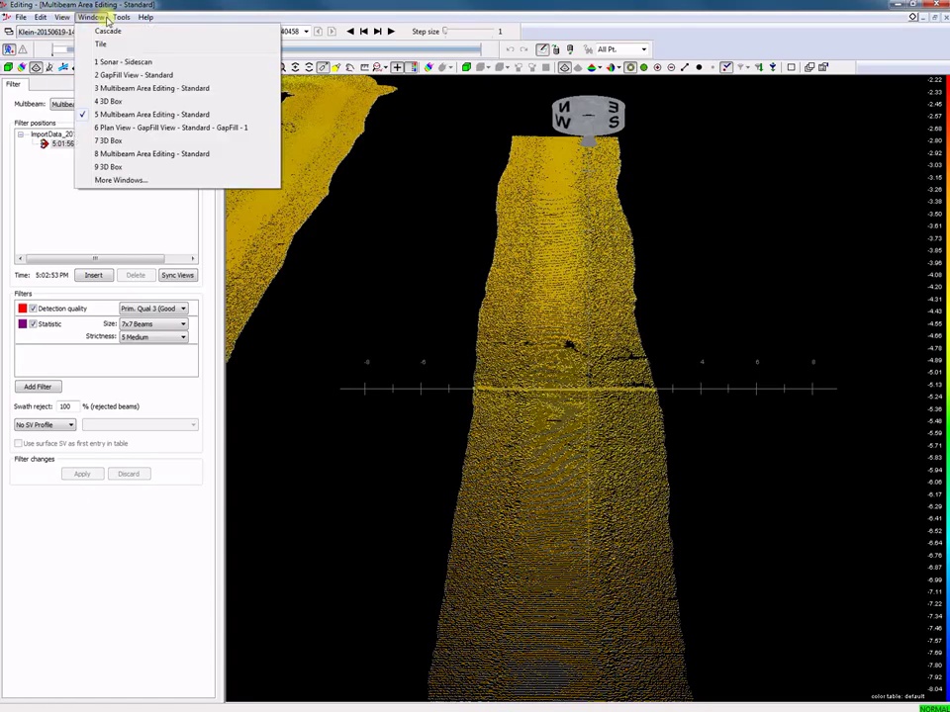
{"action": "left_click", "coordinate": [112, 74]}
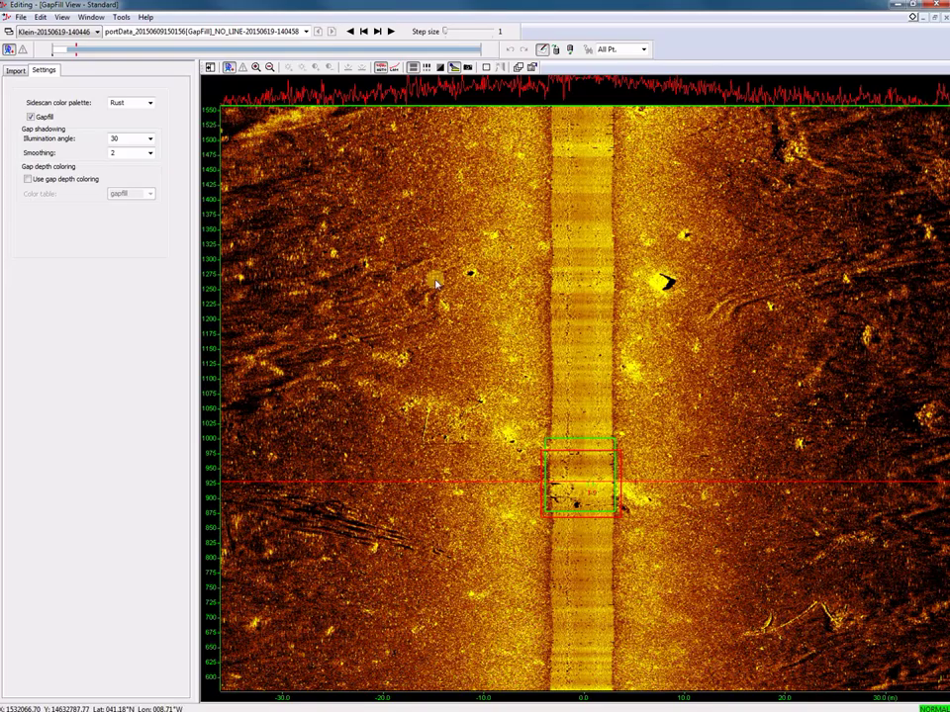
Toggle Gapfill off and back on to compare the nadir gap, then start a sonar target.
{"action": "left_click", "coordinate": [33, 118]}
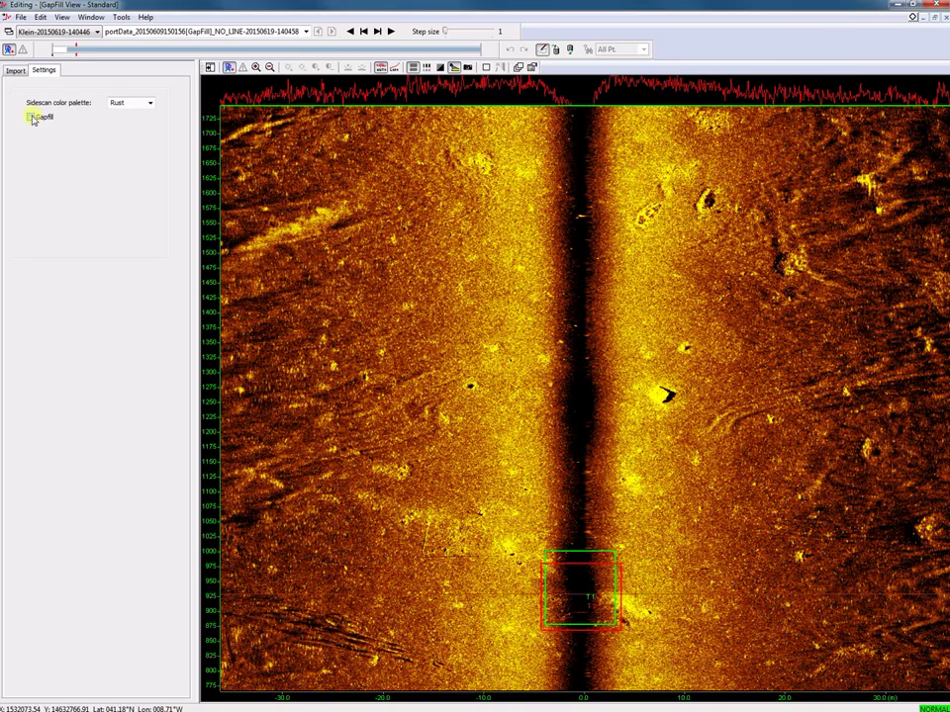
{"action": "left_click", "coordinate": [33, 118]}
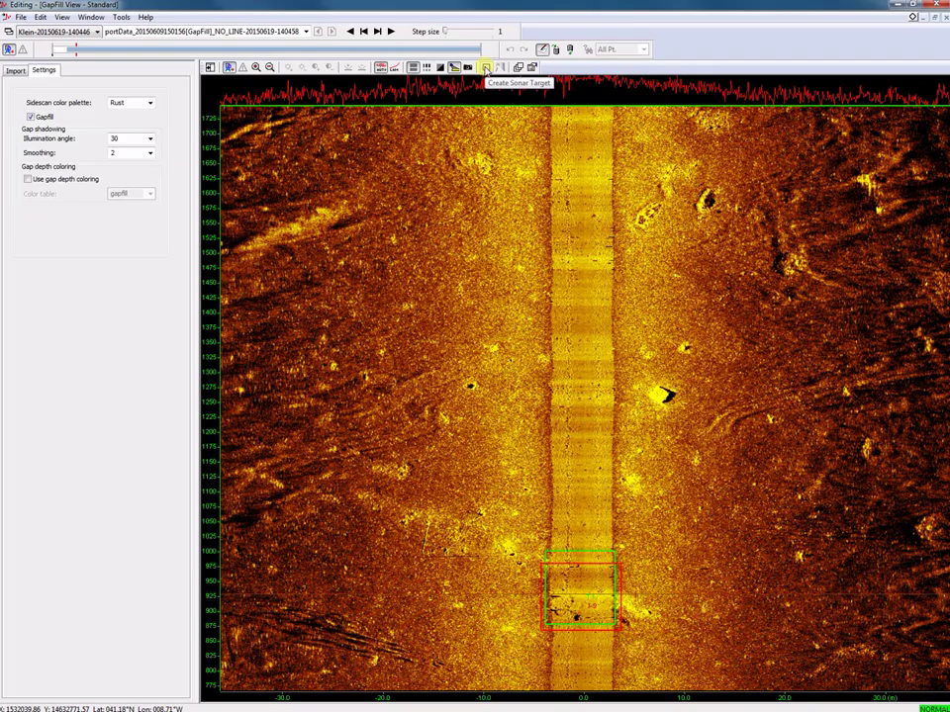
{"action": "left_click", "coordinate": [486, 67]}
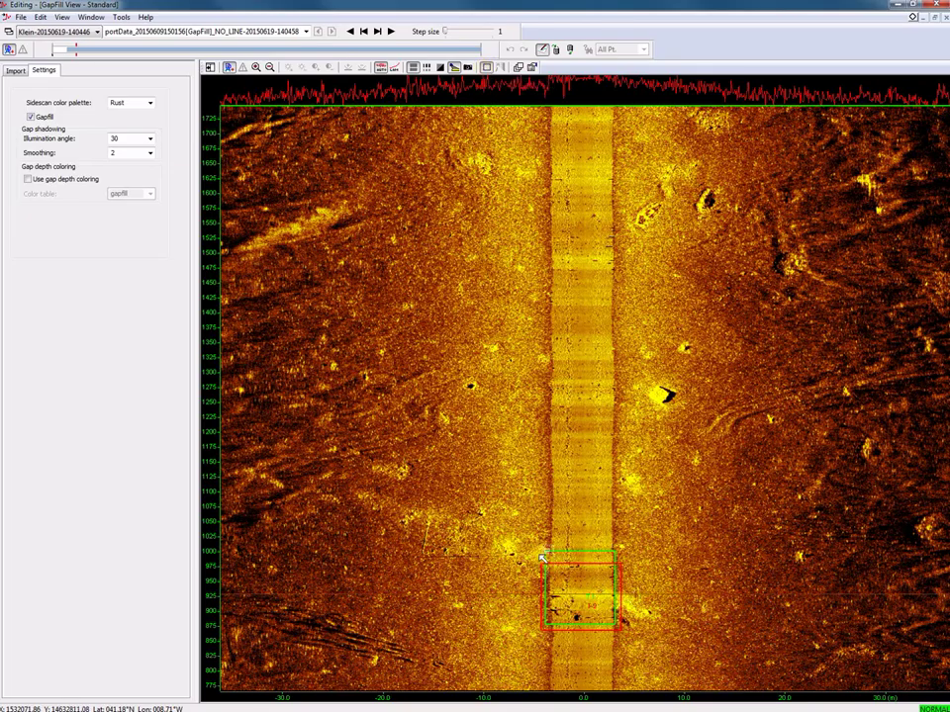
Open the target box as a tilted 3D point cloud, then cancel the ASCII multibeam point export.
{"action": "left_click", "coordinate": [579, 623]}
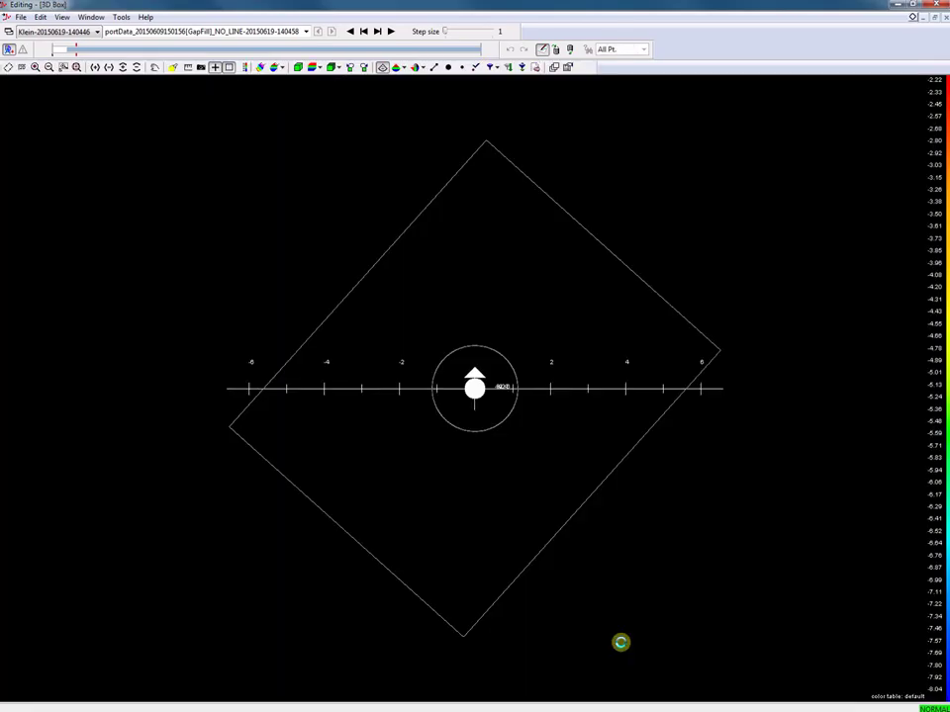
{"action": "left_click_drag", "start_coordinate": [558, 484], "coordinate": [513, 467]}
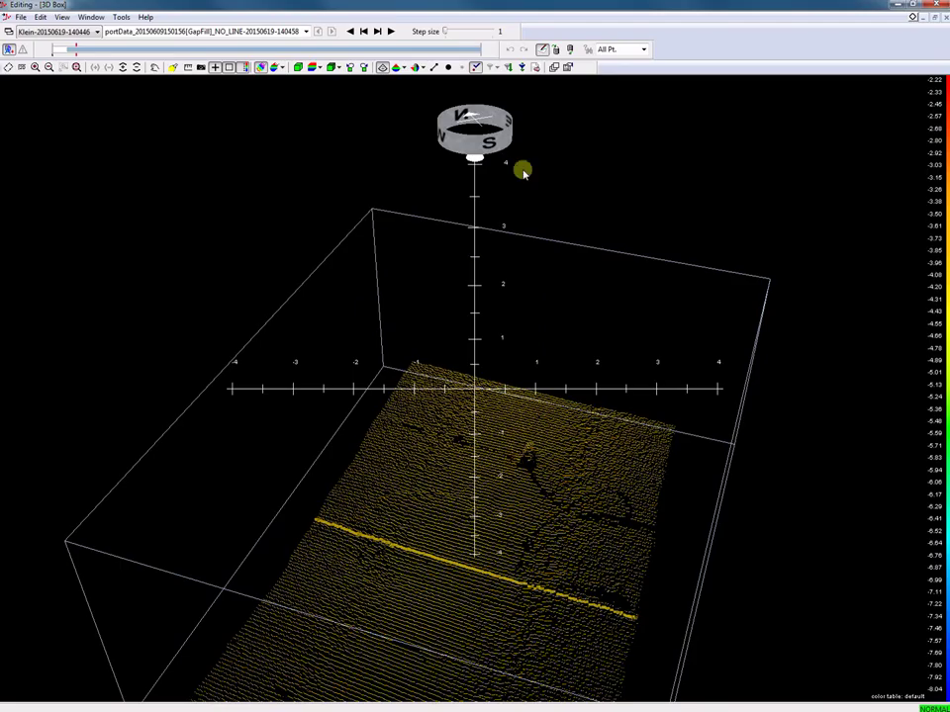
{"action": "left_click", "coordinate": [534, 66]}
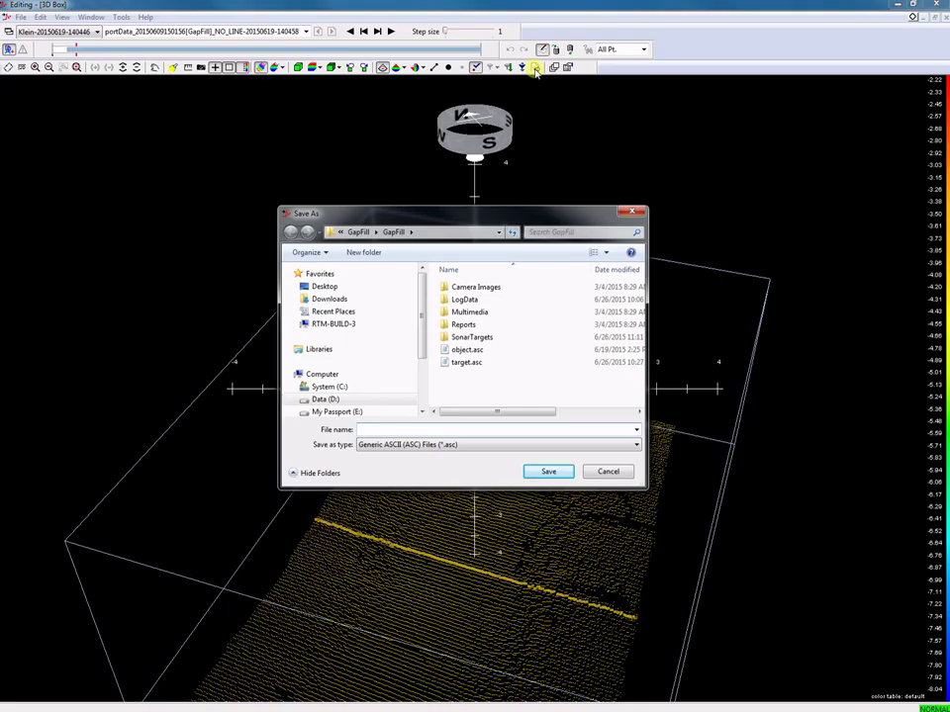
{"action": "left_click", "coordinate": [605, 472]}
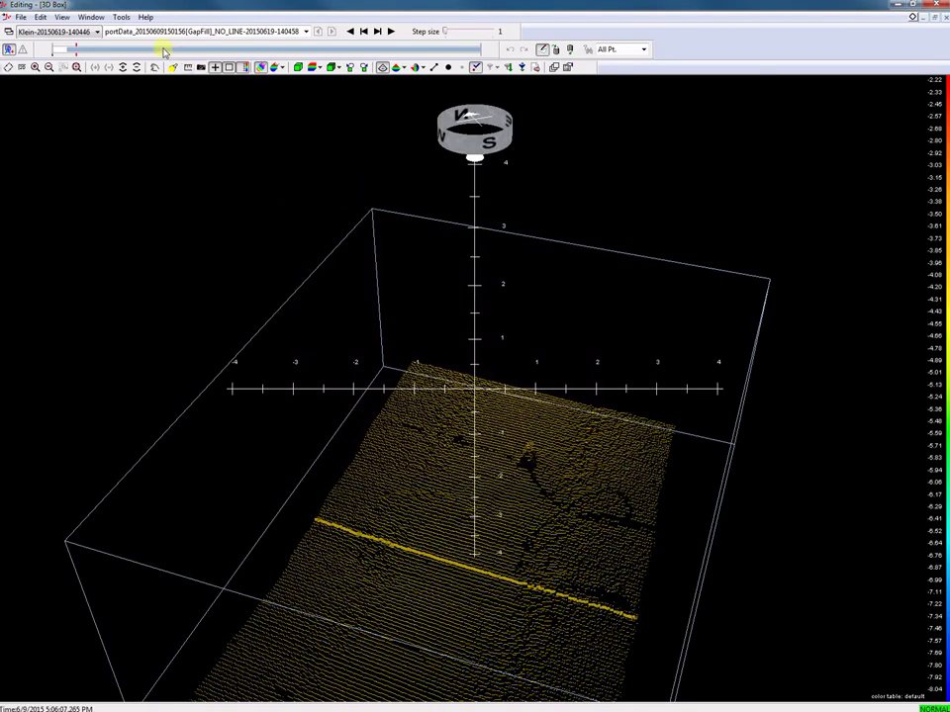
Return to the GapFill View window and open the Control Center Processing menu.
{"action": "left_click", "coordinate": [87, 17]}
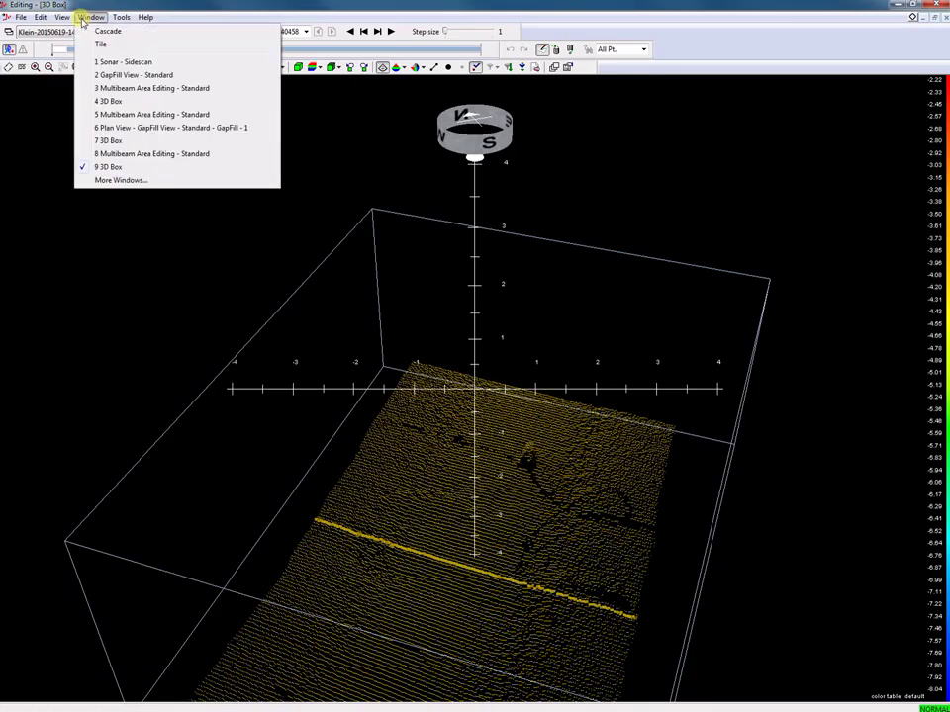
{"action": "left_click", "coordinate": [89, 75]}
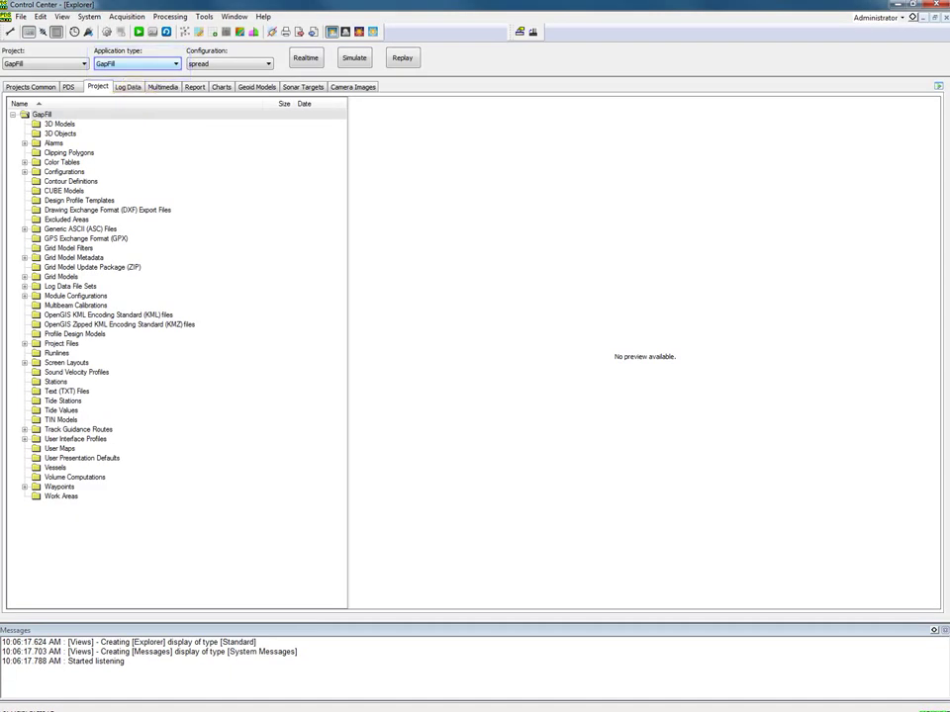
{"action": "key", "text": "alt+p"}
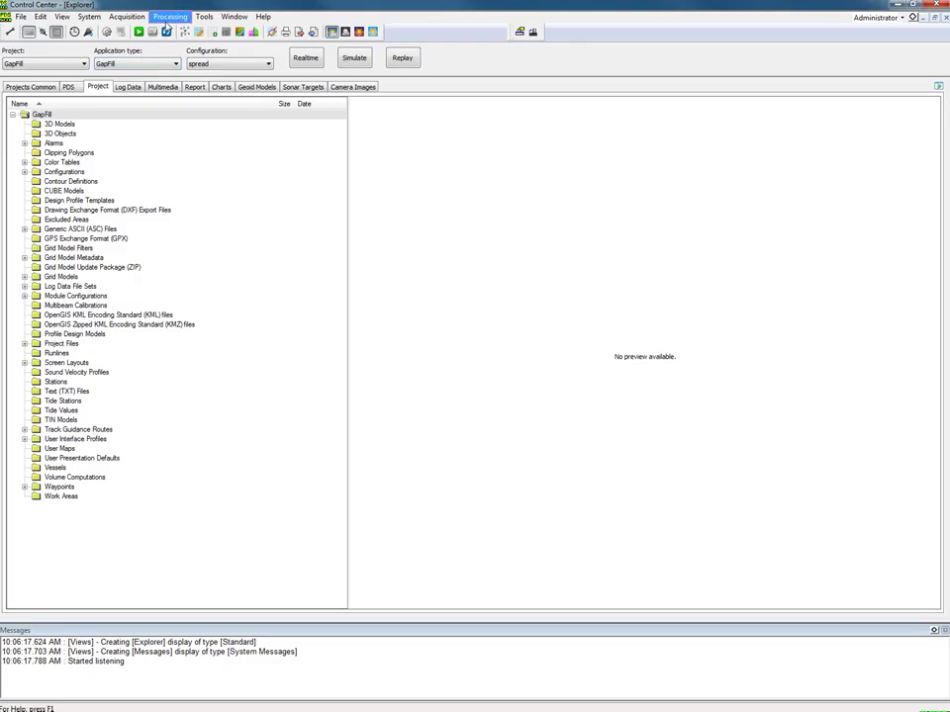
{"action": "left_click", "coordinate": [172, 20]}
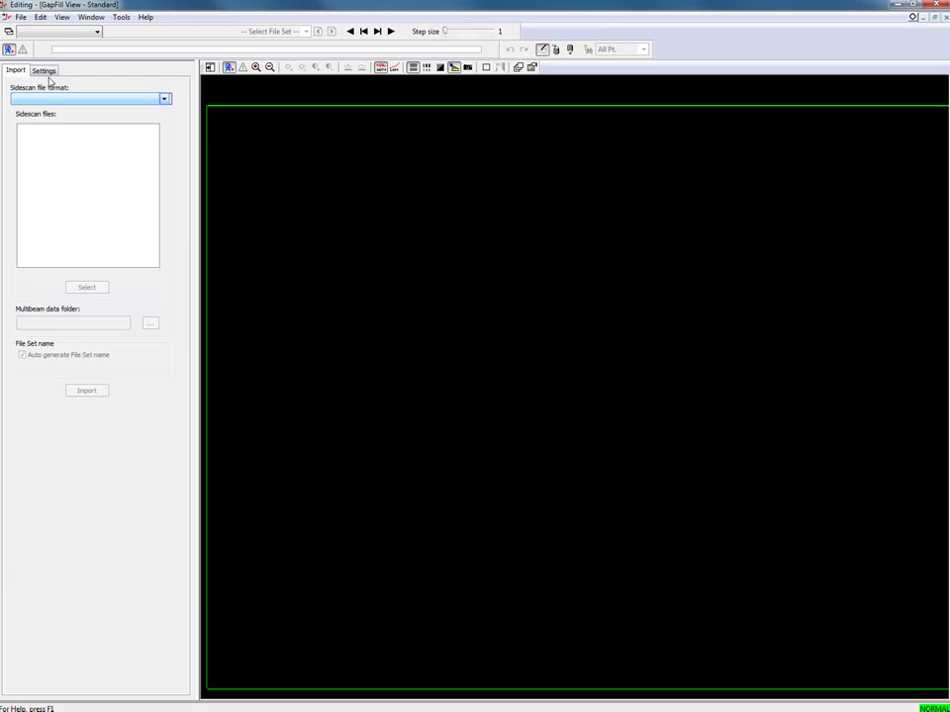
Choose Klein (.sdf) as the sidescan file format on the Import tab.
{"action": "left_click", "coordinate": [163, 99]}
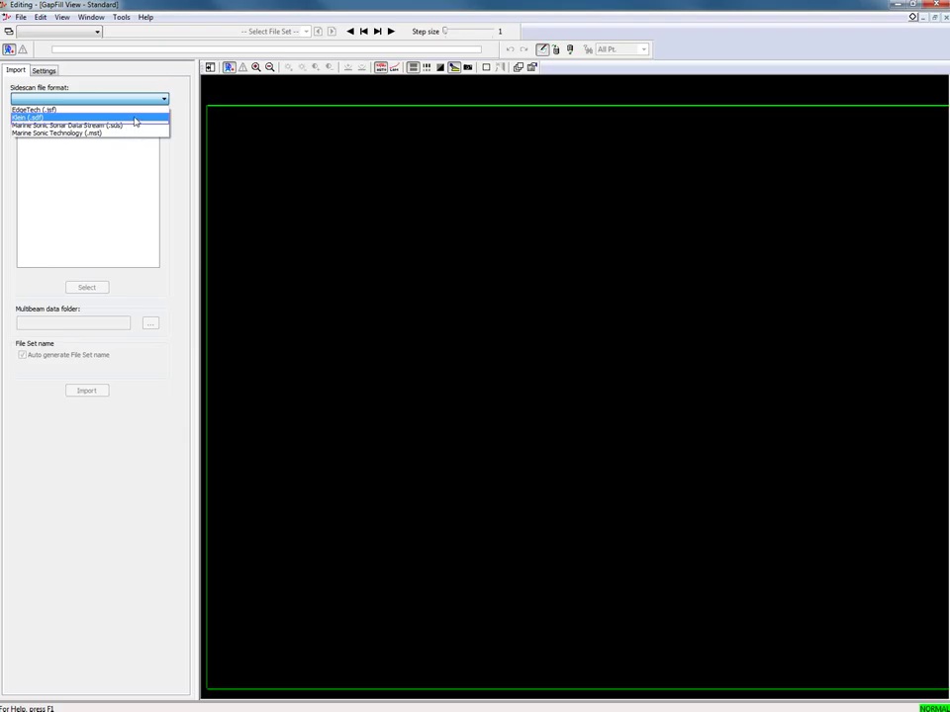
{"action": "left_click", "coordinate": [132, 117]}
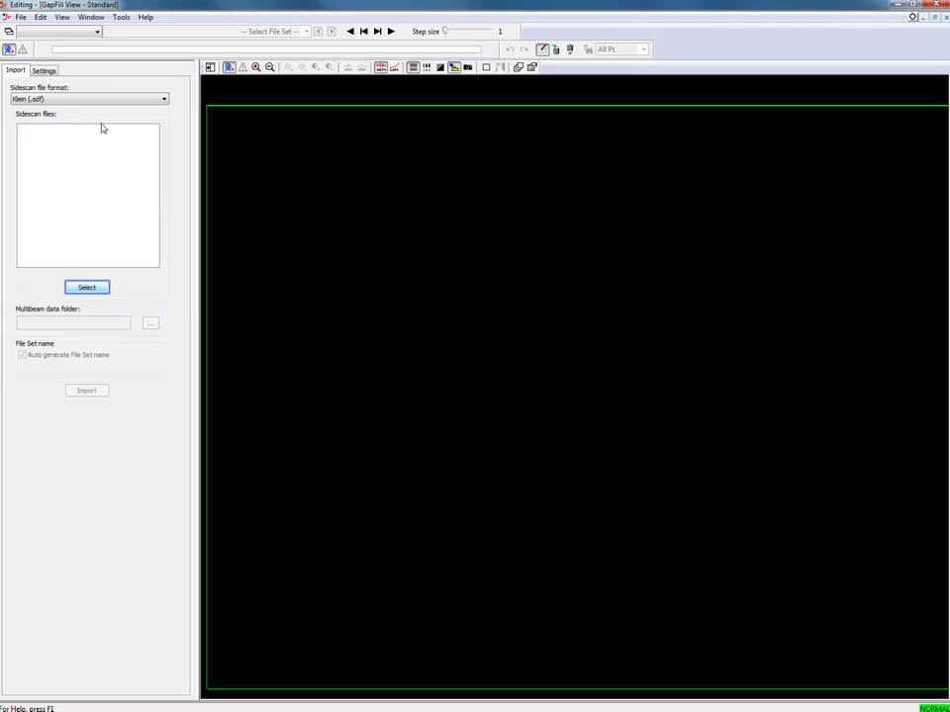
Add Data_20150609150156.sdf from 150104_06-rows-imu-mb and set that folder as the multibeam data folder.
{"action": "left_click", "coordinate": [85, 288]}
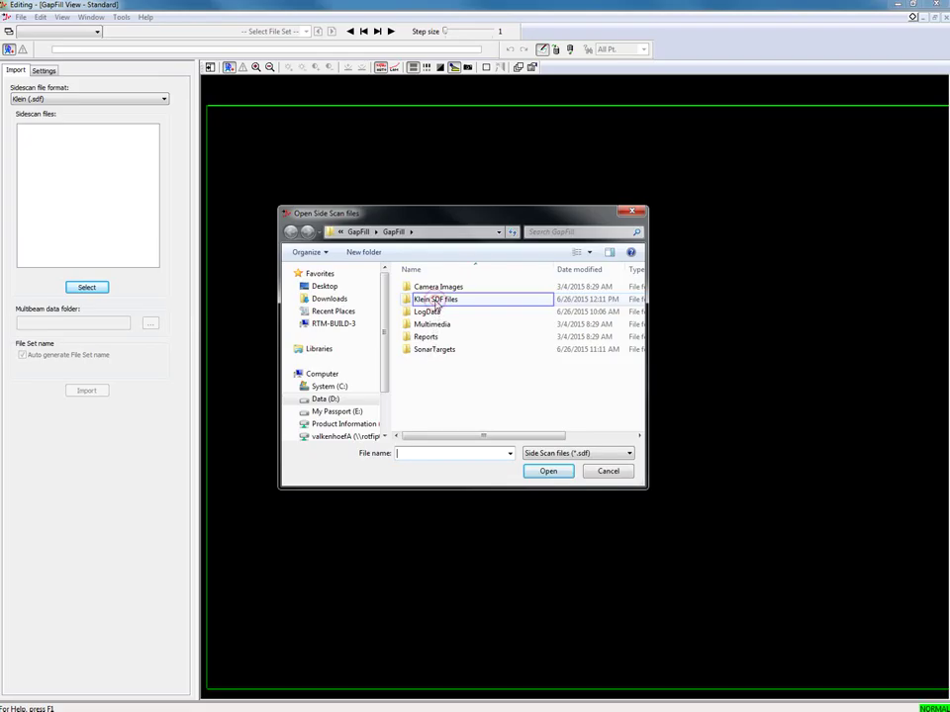
{"action": "double_click", "coordinate": [436, 301]}
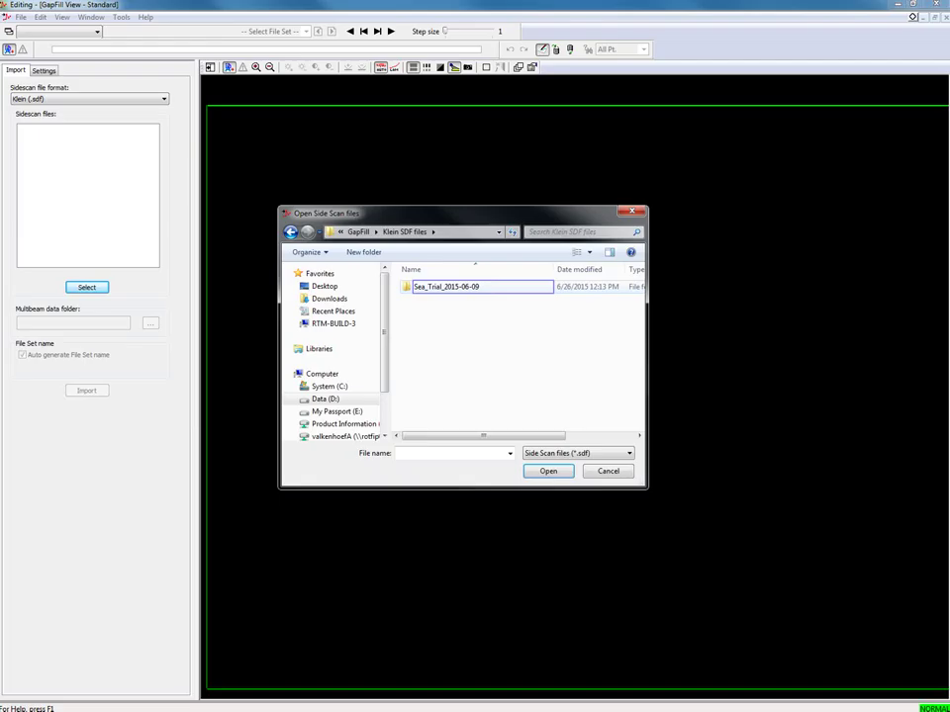
{"action": "key", "text": "Return"}
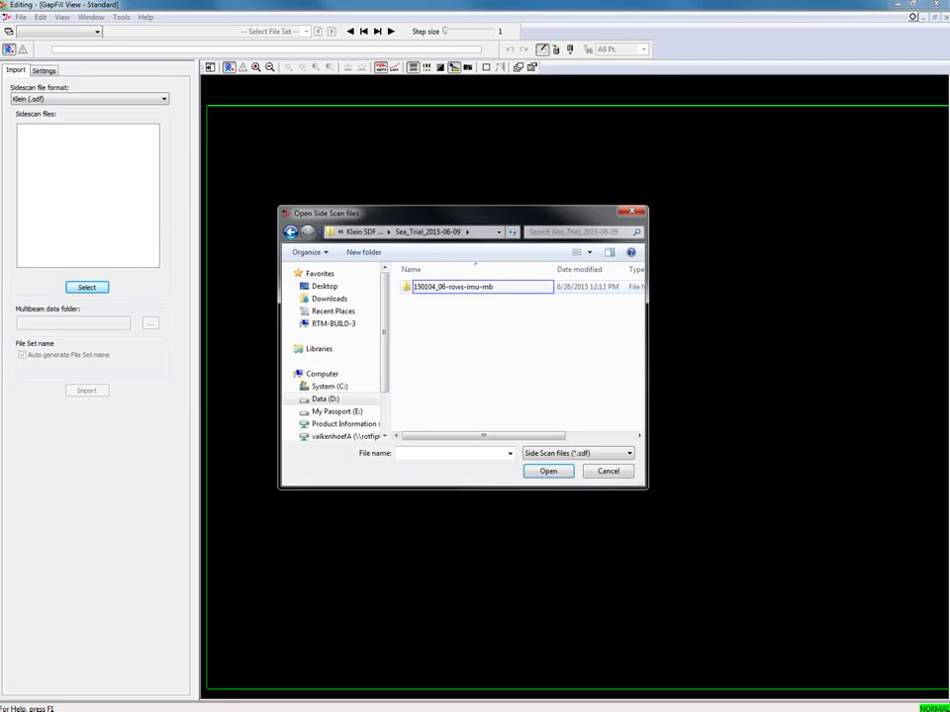
{"action": "key", "text": "Return"}
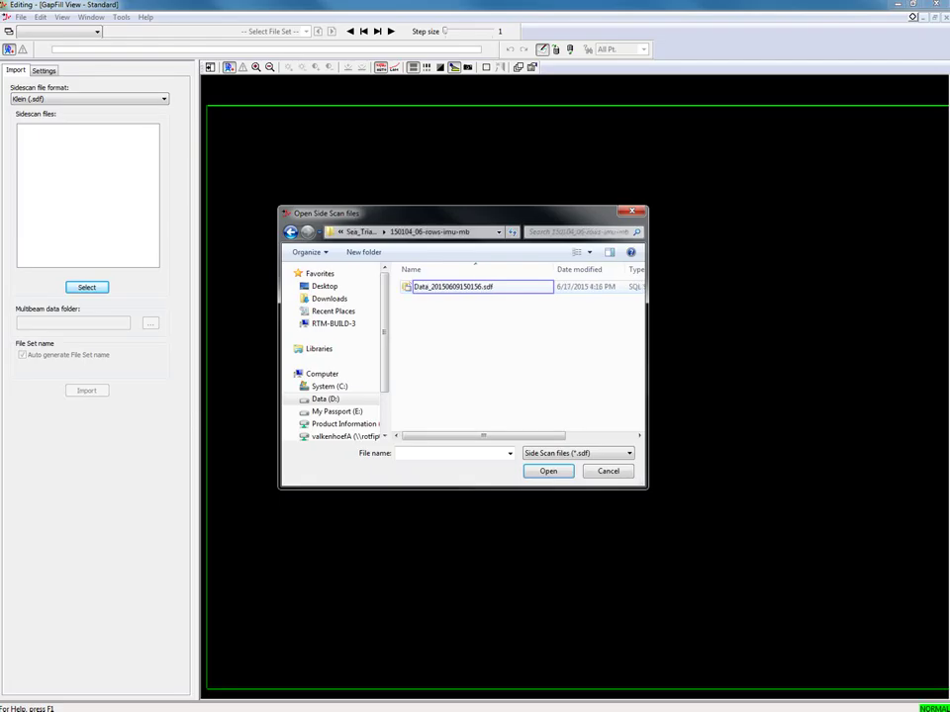
{"action": "key", "text": "Down"}
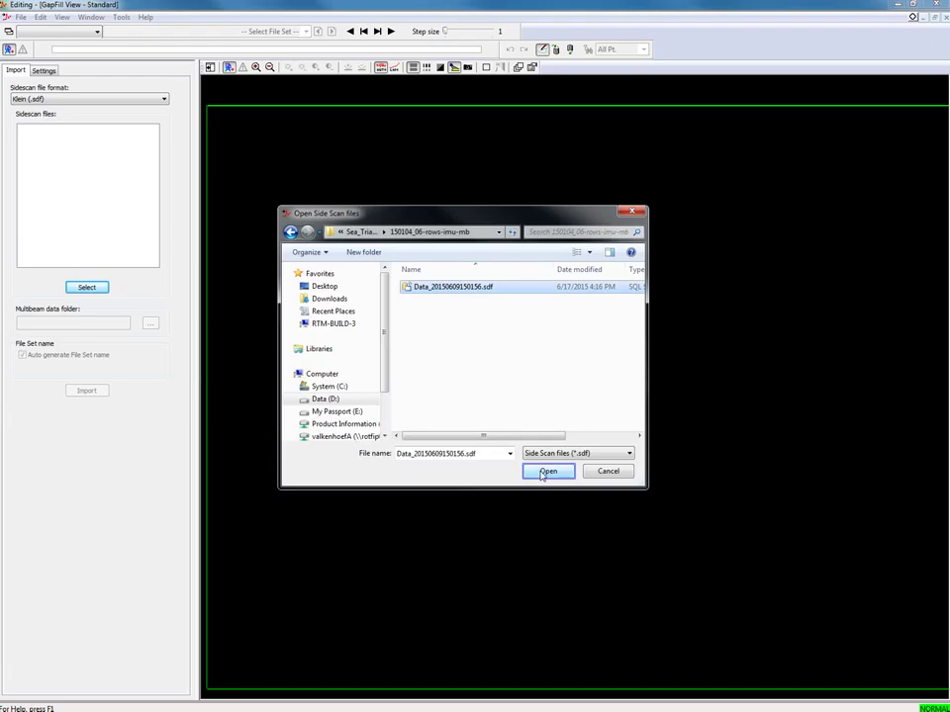
{"action": "left_click", "coordinate": [545, 471]}
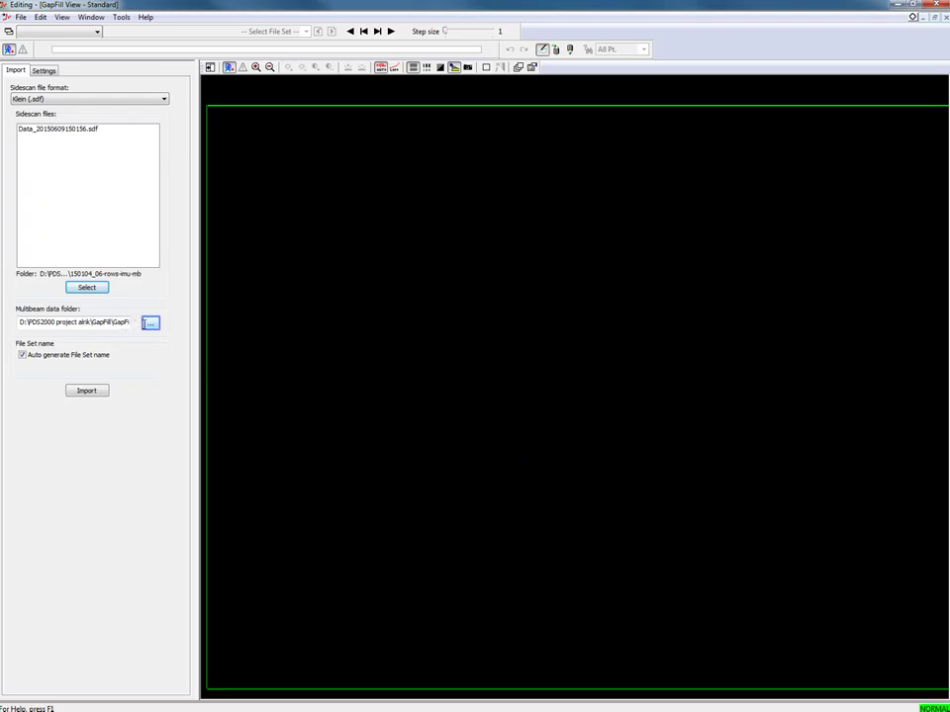
{"action": "left_click", "coordinate": [151, 322]}
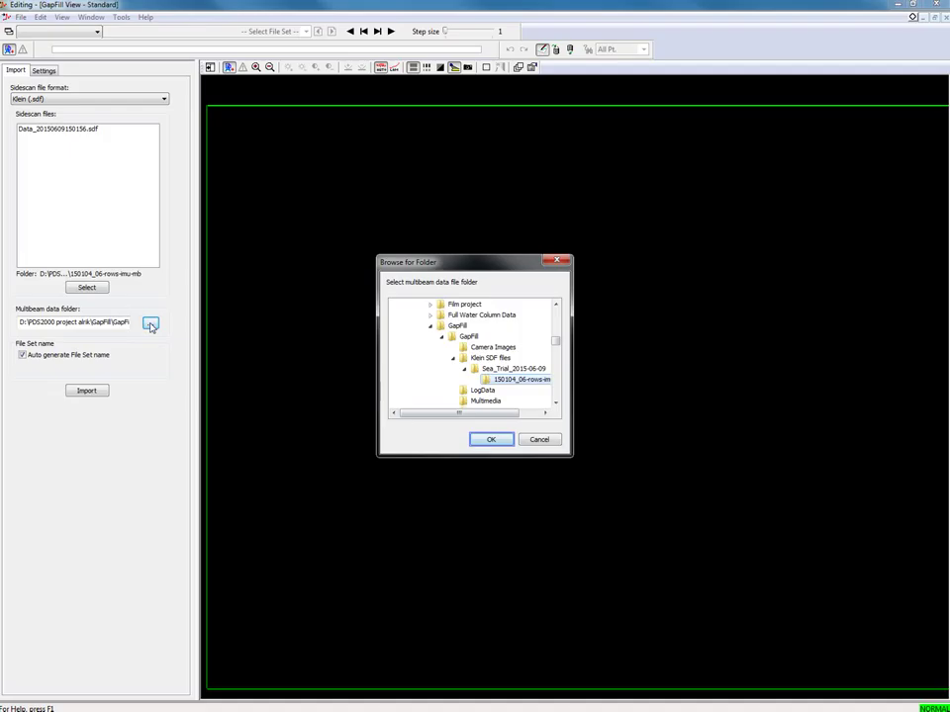
{"action": "left_click", "coordinate": [486, 442]}
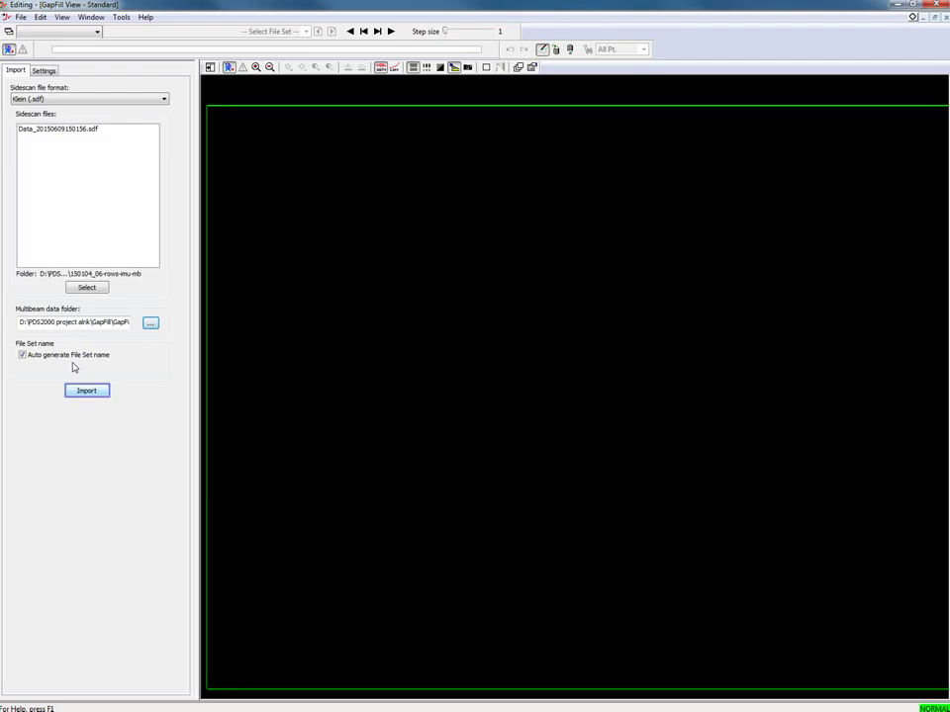
Import the sidescan and multibeam data, accepting zero offsets and the BlueView import settings.
{"action": "left_click", "coordinate": [82, 392]}
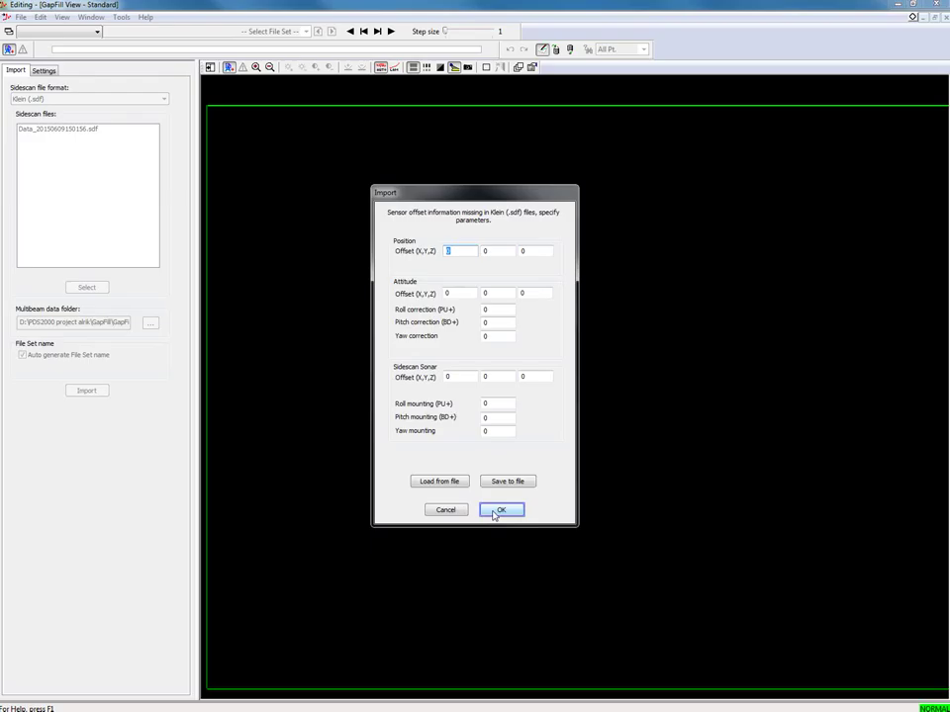
{"action": "left_click", "coordinate": [494, 510]}
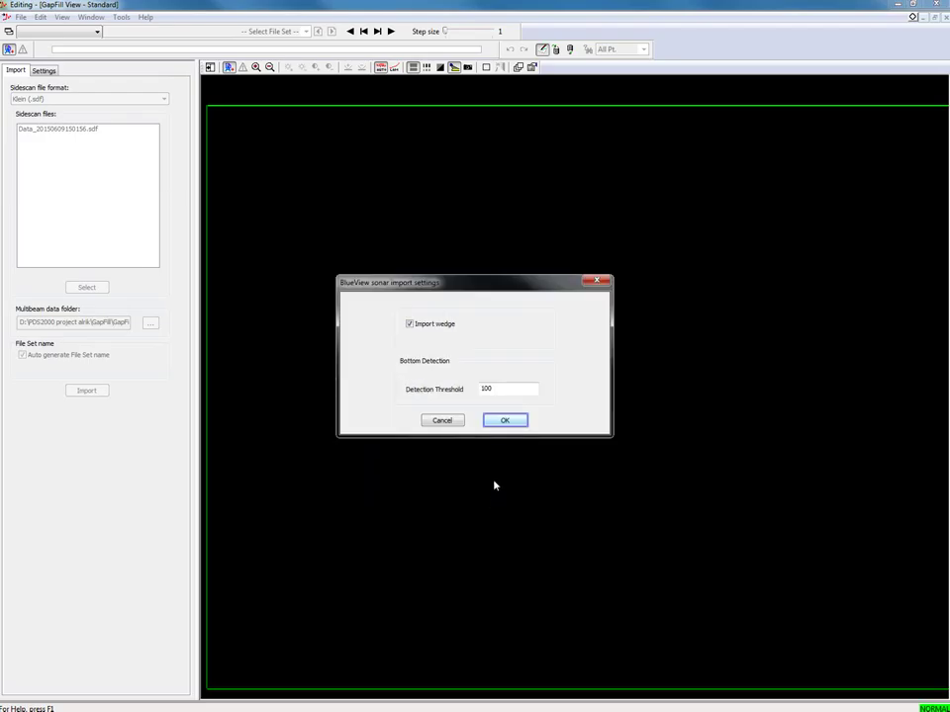
{"action": "left_click", "coordinate": [491, 423]}
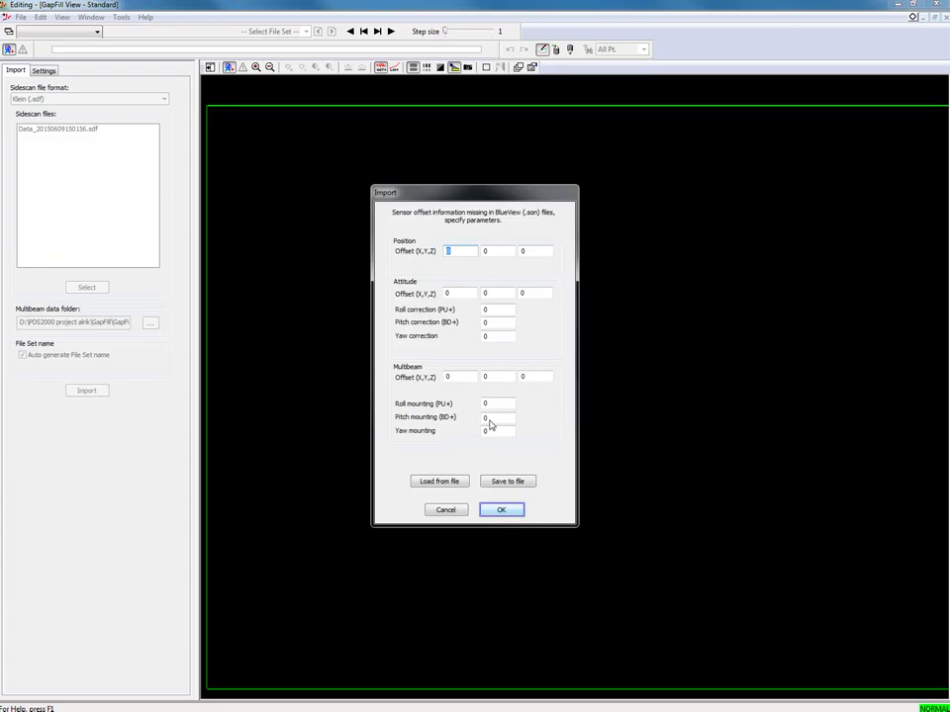
{"action": "left_click", "coordinate": [496, 511]}
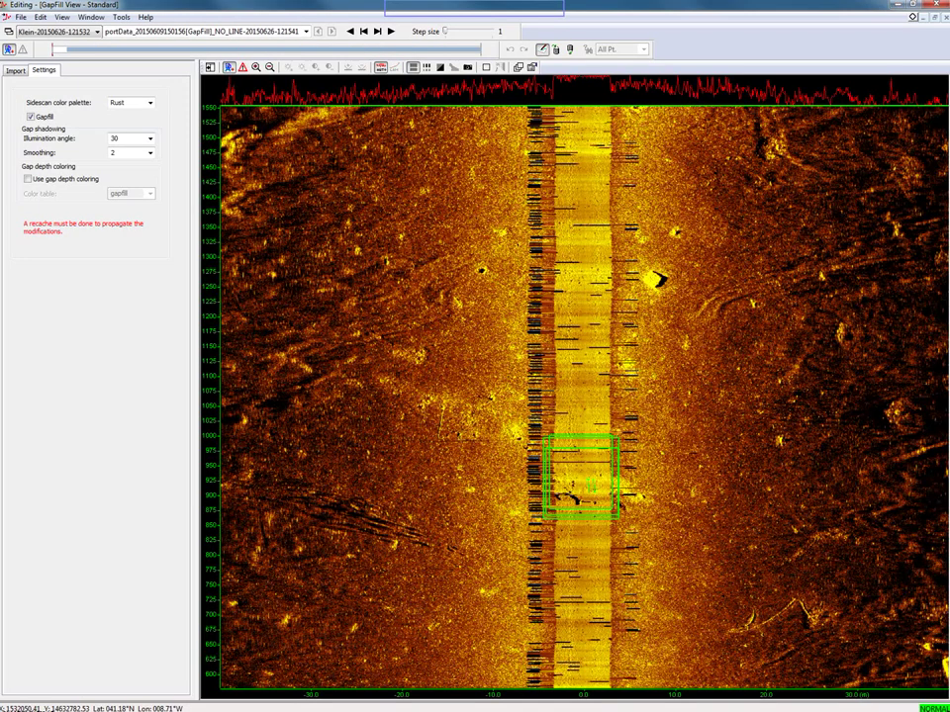
{"action": "left_click", "coordinate": [30, 117]}
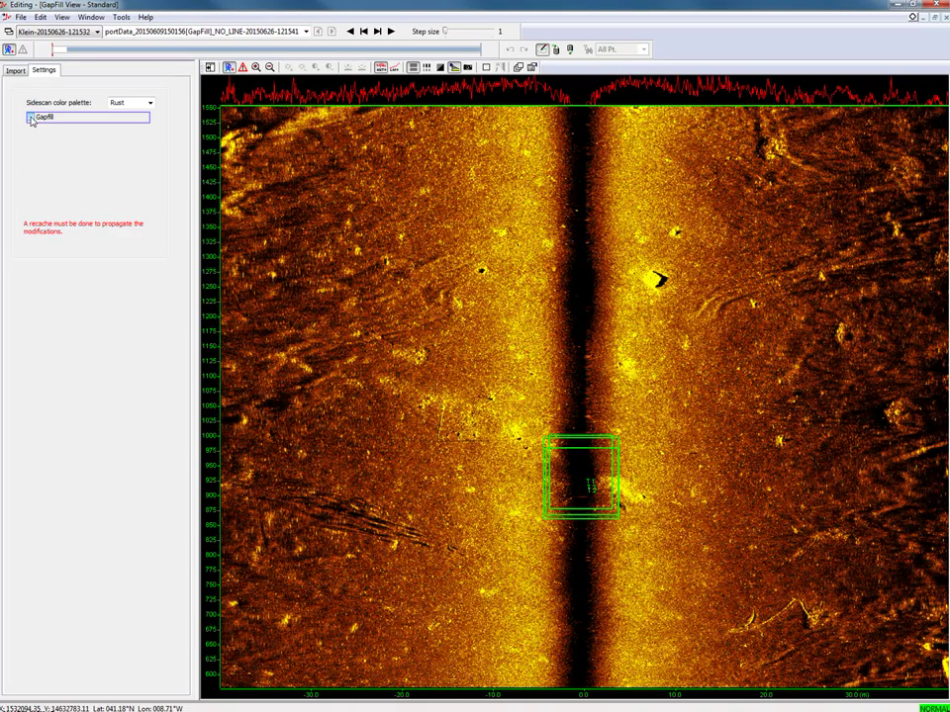
{"action": "left_click", "coordinate": [30, 117]}
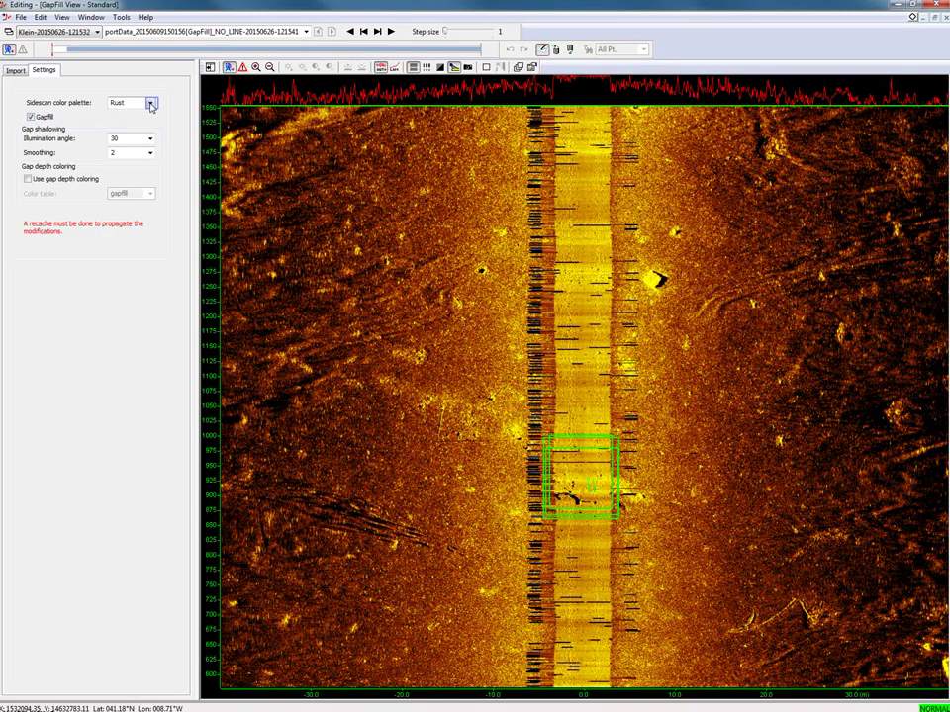
{"action": "left_click", "coordinate": [151, 104]}
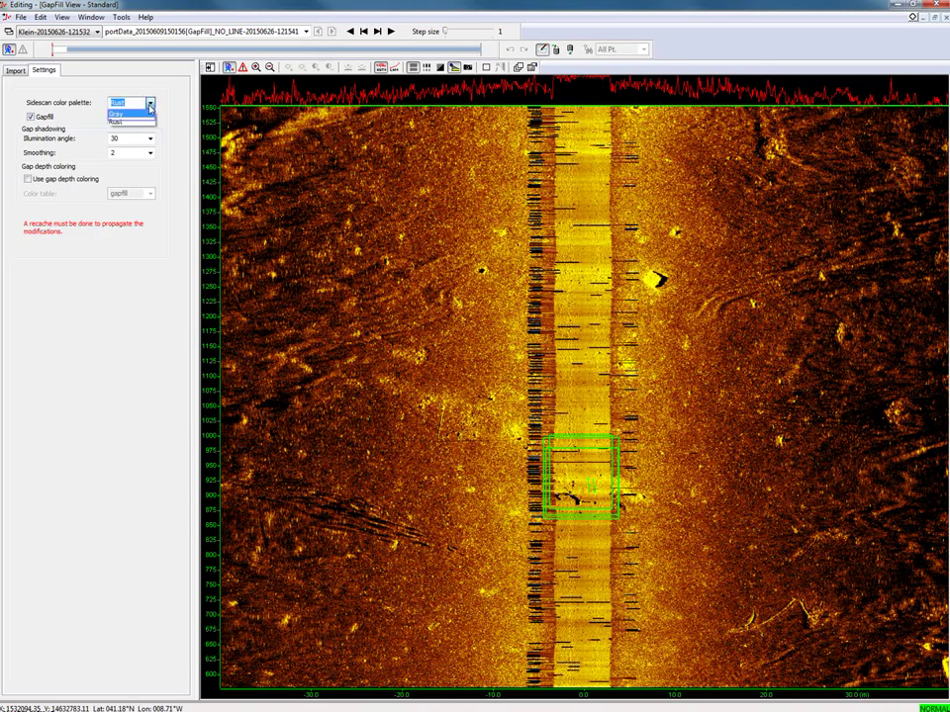
{"action": "left_click", "coordinate": [144, 116]}
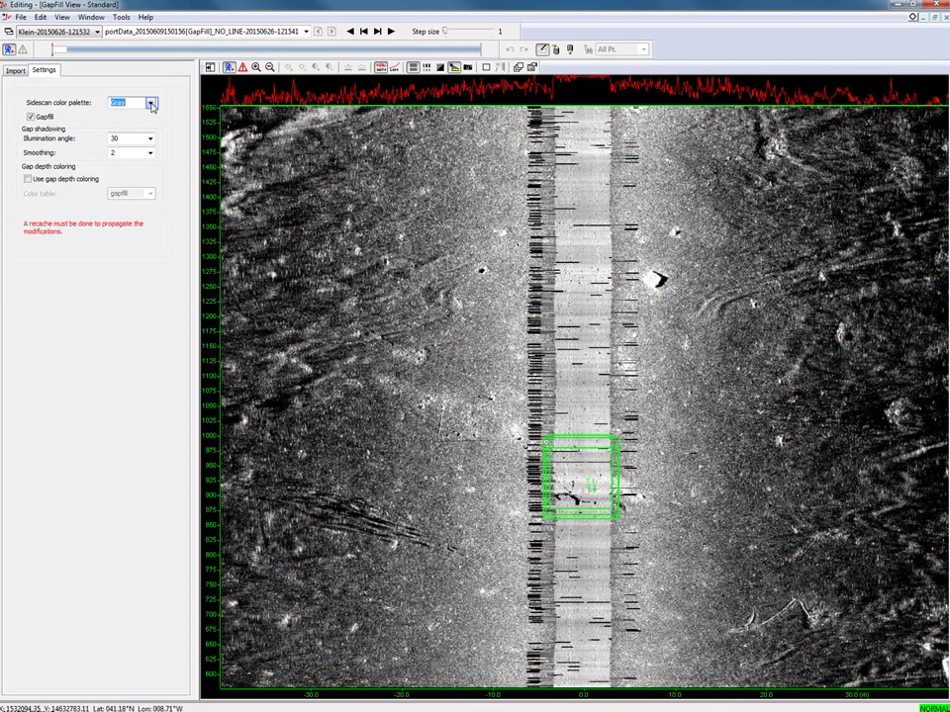
{"action": "left_click", "coordinate": [150, 103]}
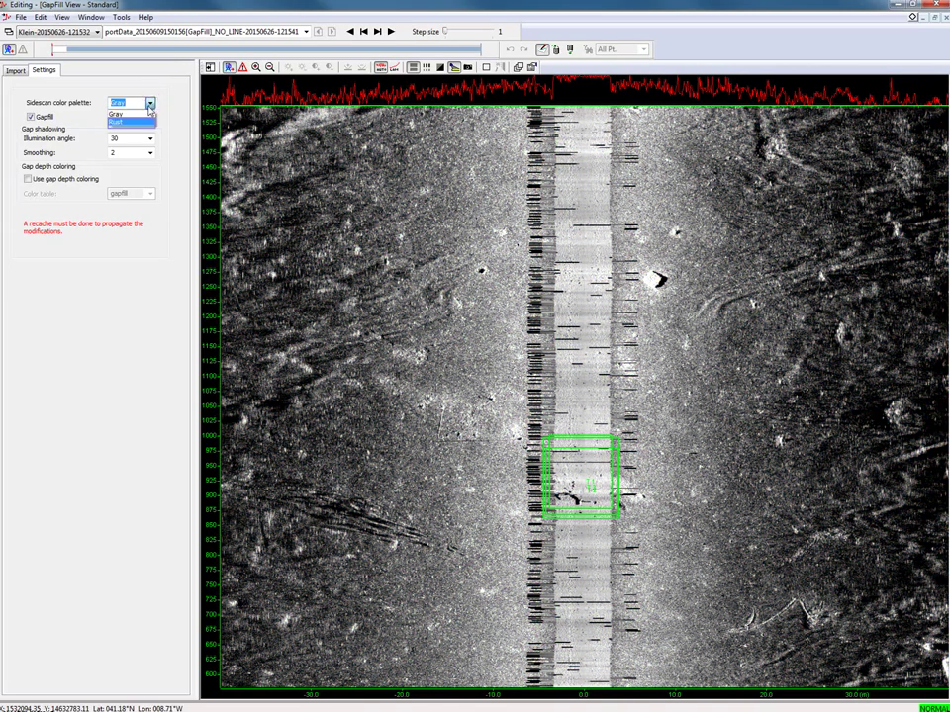
{"action": "left_click", "coordinate": [136, 123]}
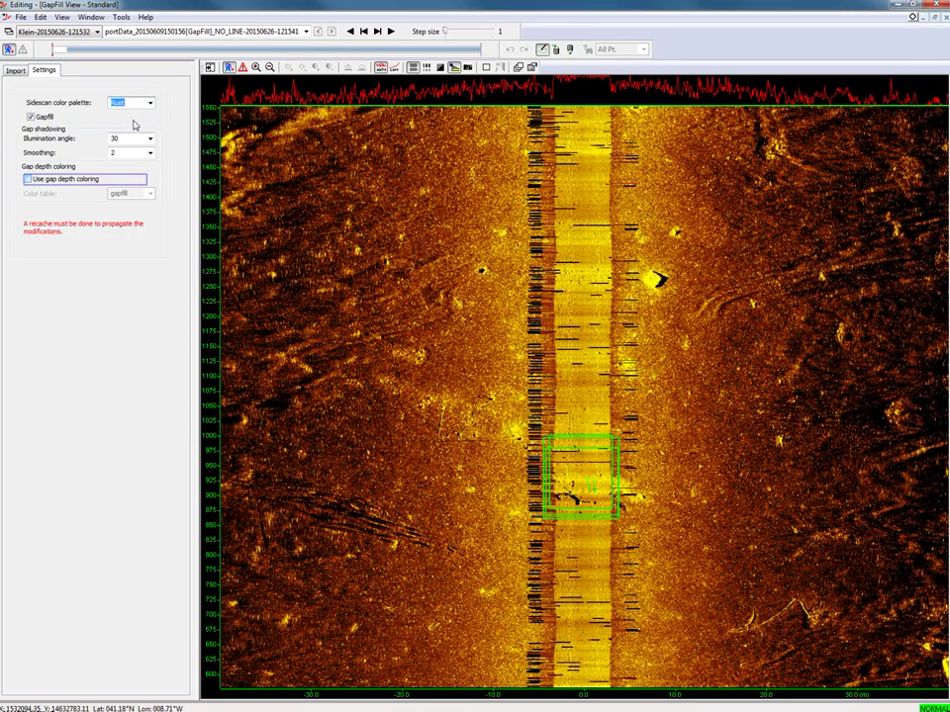
{"action": "left_click", "coordinate": [29, 180]}
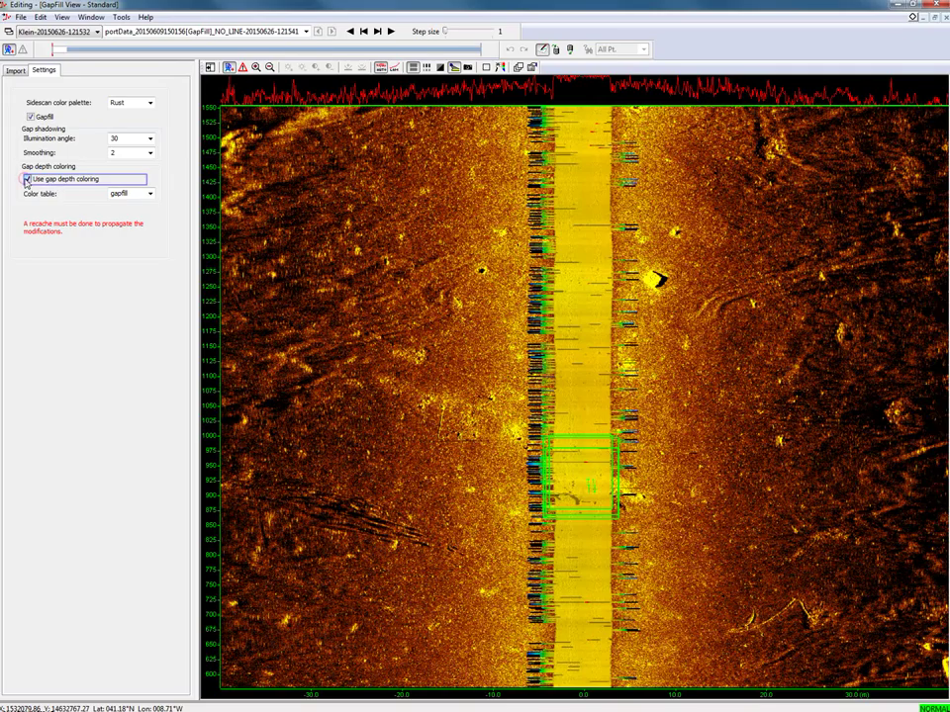
{"action": "left_click", "coordinate": [28, 180]}
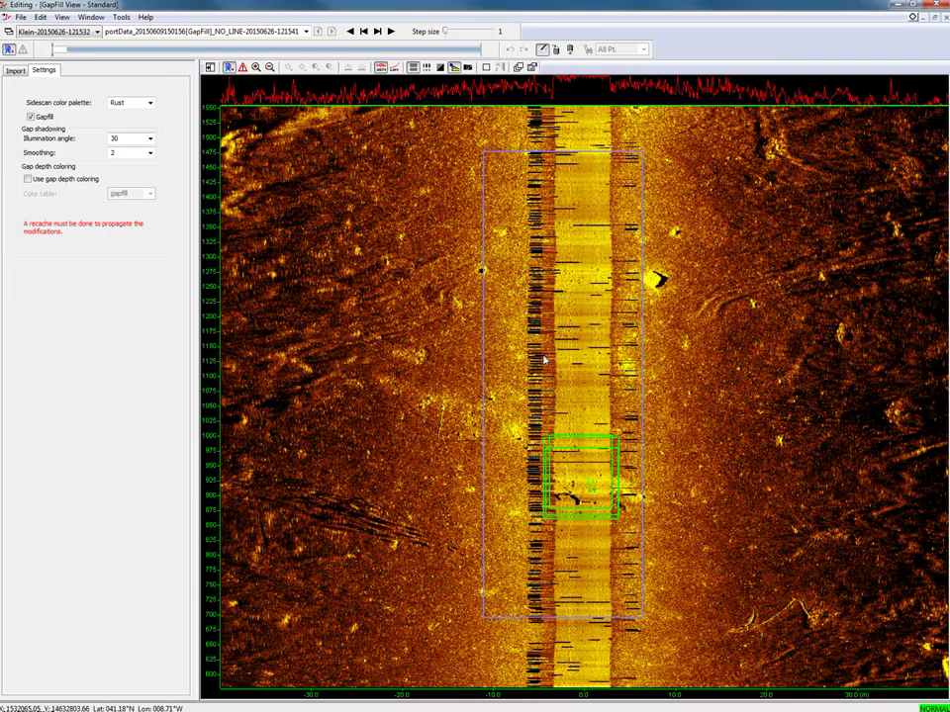
Mark a ping position in the sonar image and open the Window menu.
{"action": "left_click", "coordinate": [544, 358]}
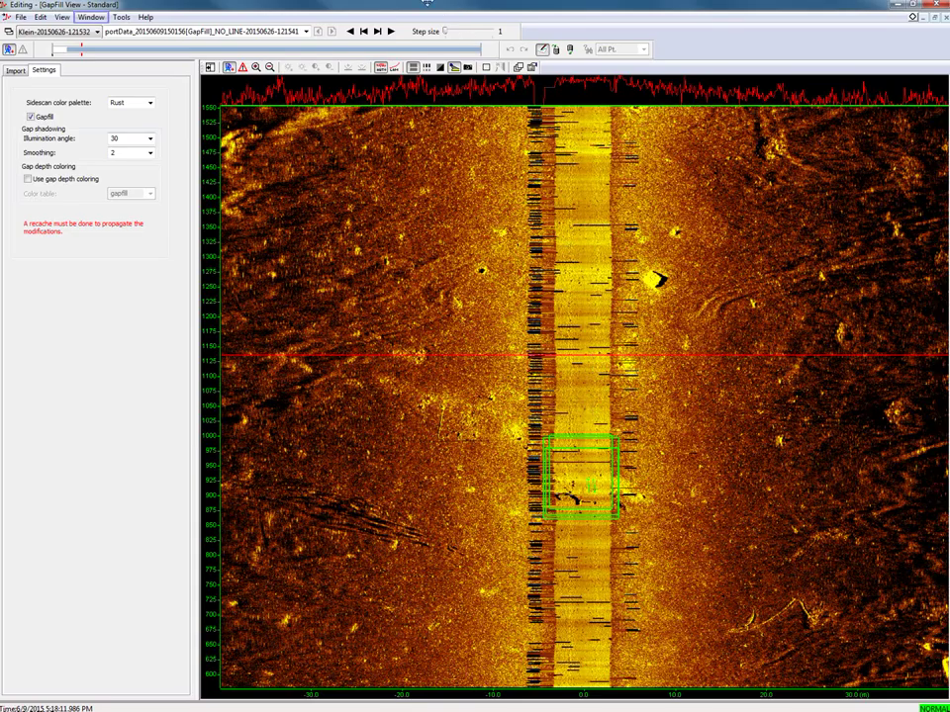
{"action": "left_click", "coordinate": [91, 16]}
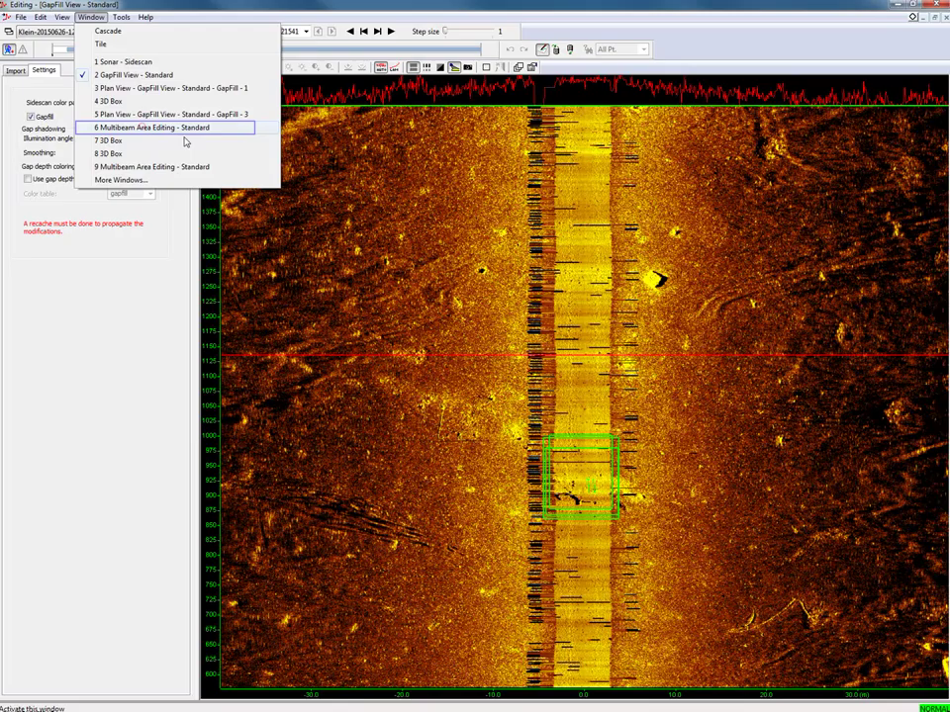
Switch to Multibeam Area Editing, rotate the 3D view to inspect the spikes, and open Add Filter.
{"action": "key", "text": "Return"}
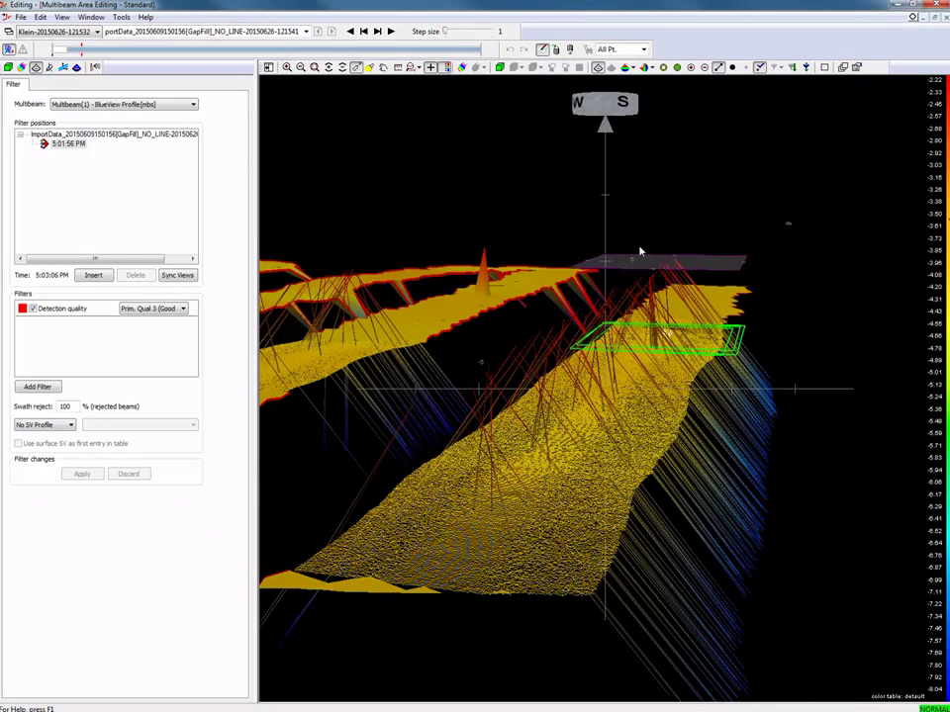
{"action": "left_click_drag", "start_coordinate": [539, 464], "coordinate": [595, 434]}
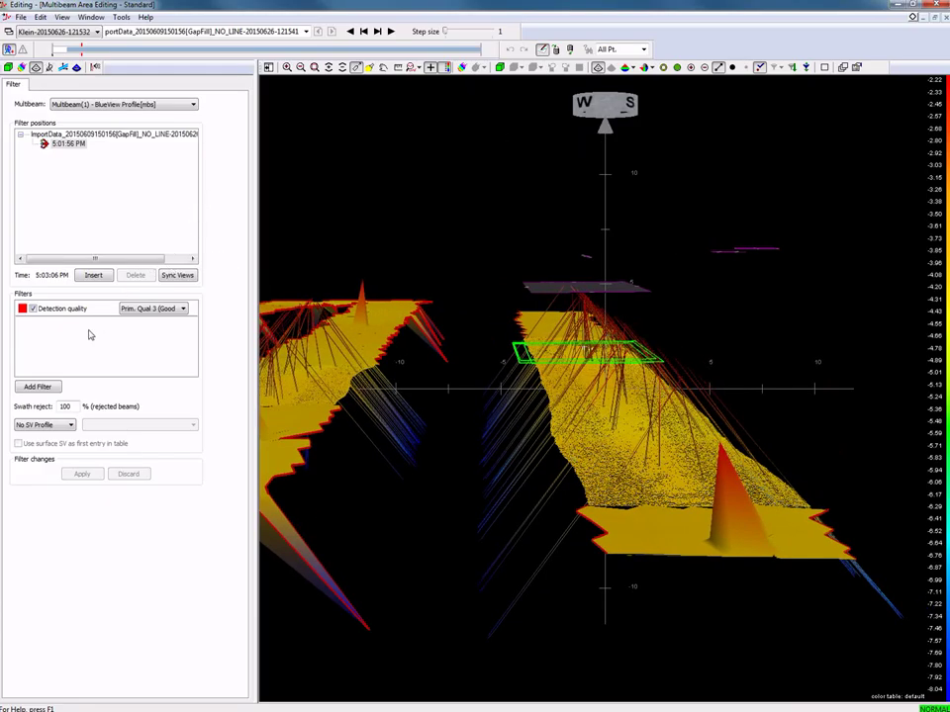
{"action": "left_click", "coordinate": [38, 387]}
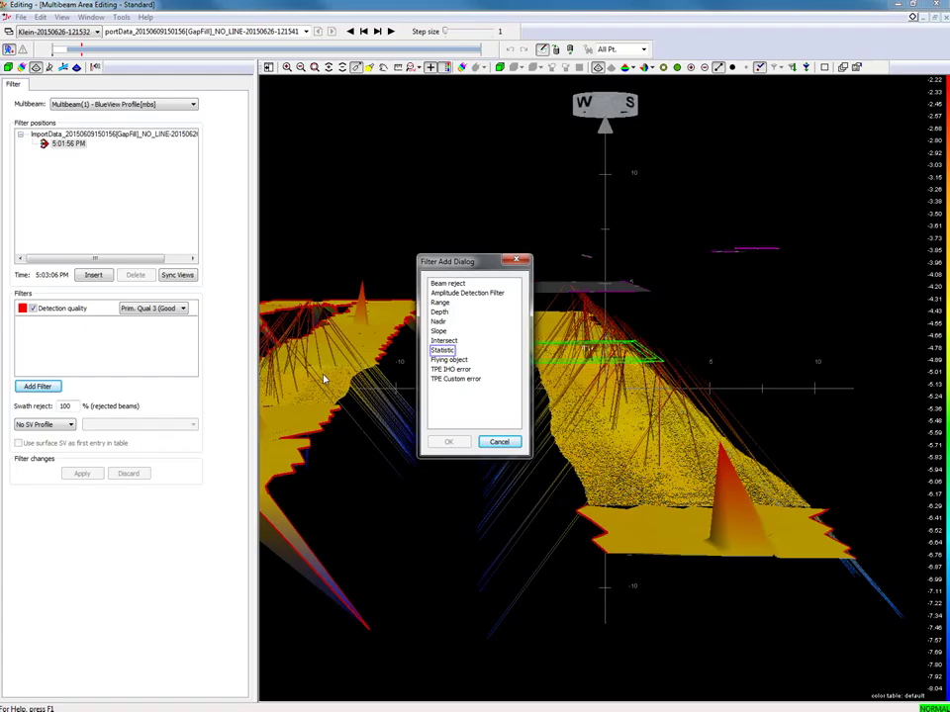
Add a Statistic filter sized 7x7 Beams with strictness 5 Medium and apply it.
{"action": "left_click", "coordinate": [441, 351]}
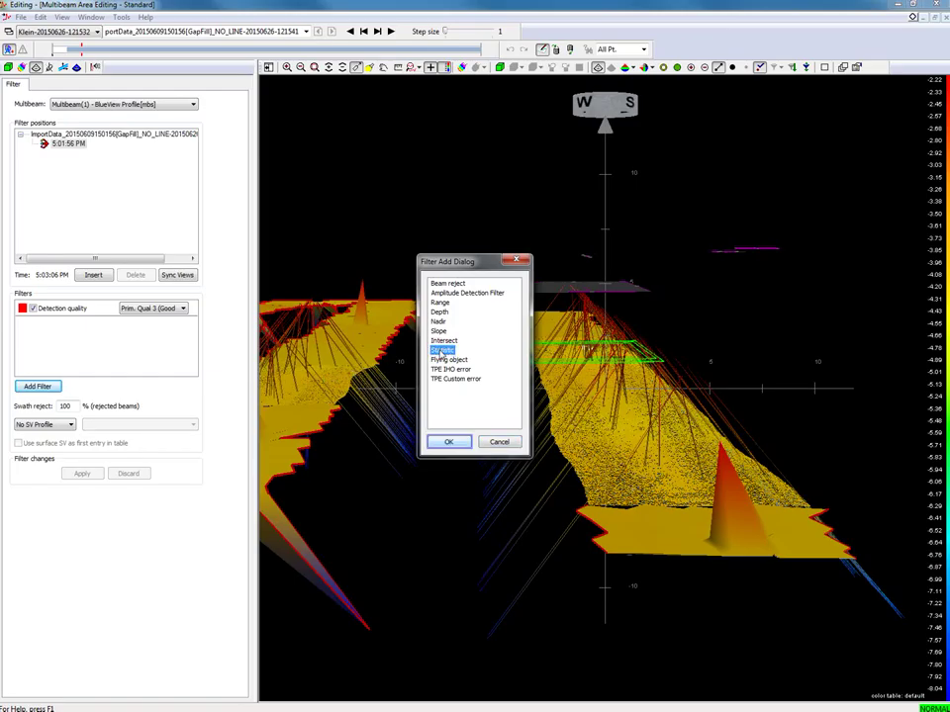
{"action": "left_click", "coordinate": [446, 442]}
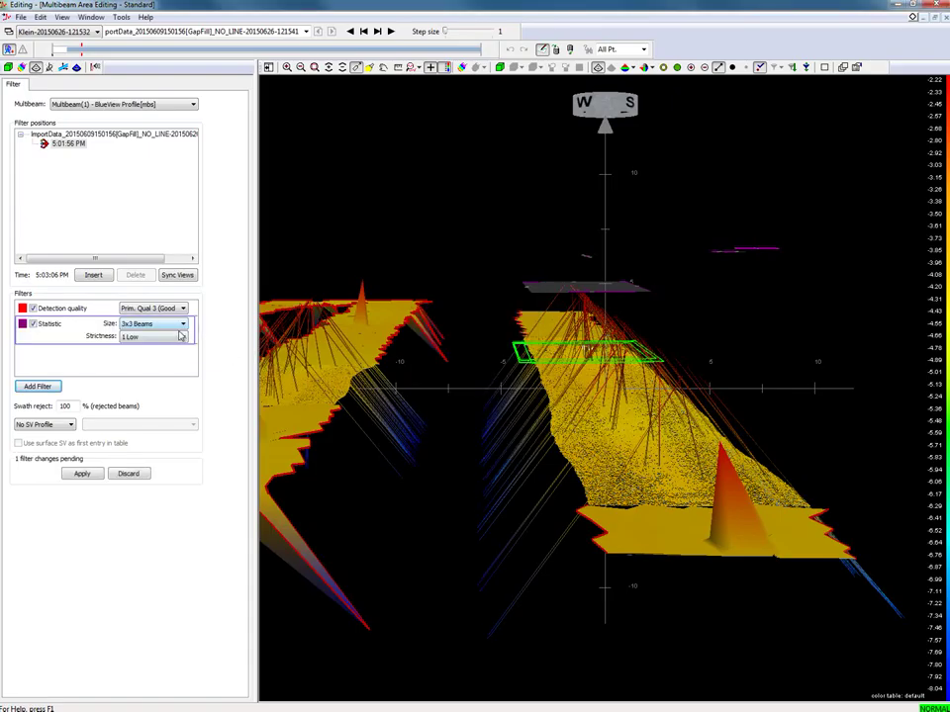
{"action": "left_click", "coordinate": [182, 327]}
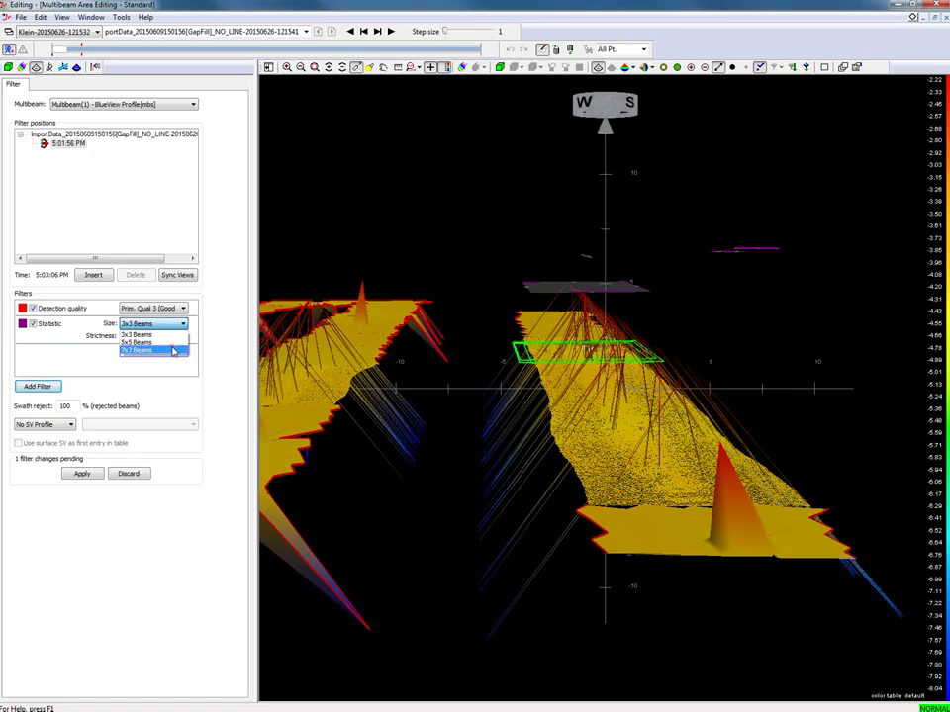
{"action": "left_click", "coordinate": [173, 351]}
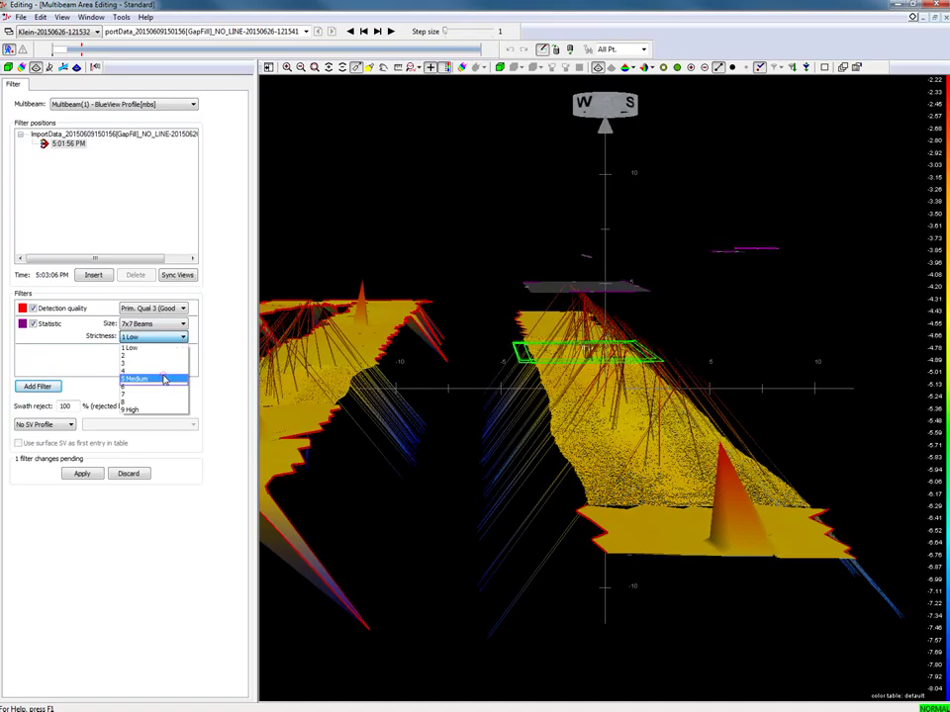
{"action": "left_click", "coordinate": [164, 380]}
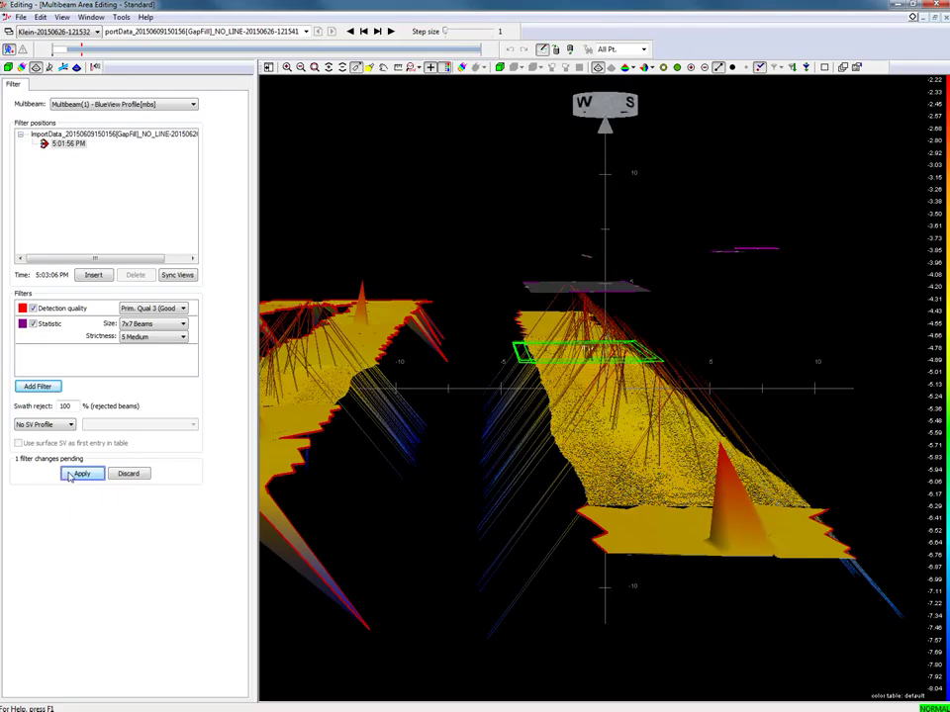
{"action": "left_click", "coordinate": [72, 477]}
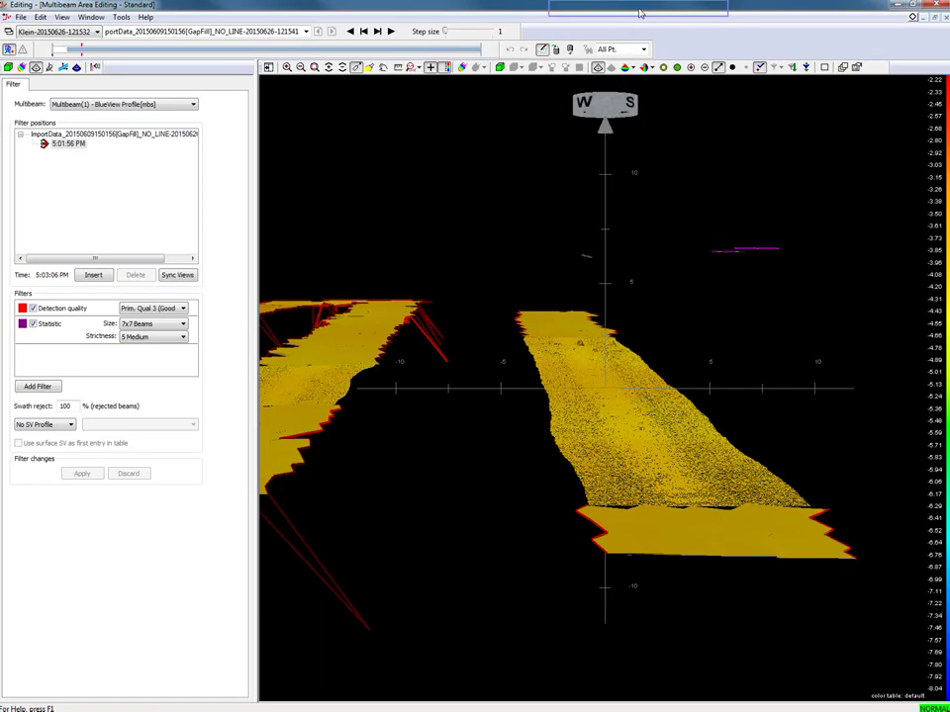
Inspect the filtered 3D multibeam swaths for spikes and sync views to the 5:01:56 PM ping.
{"action": "scroll", "coordinate": [612, 318], "scroll_direction": "down", "scroll_amount": 5}
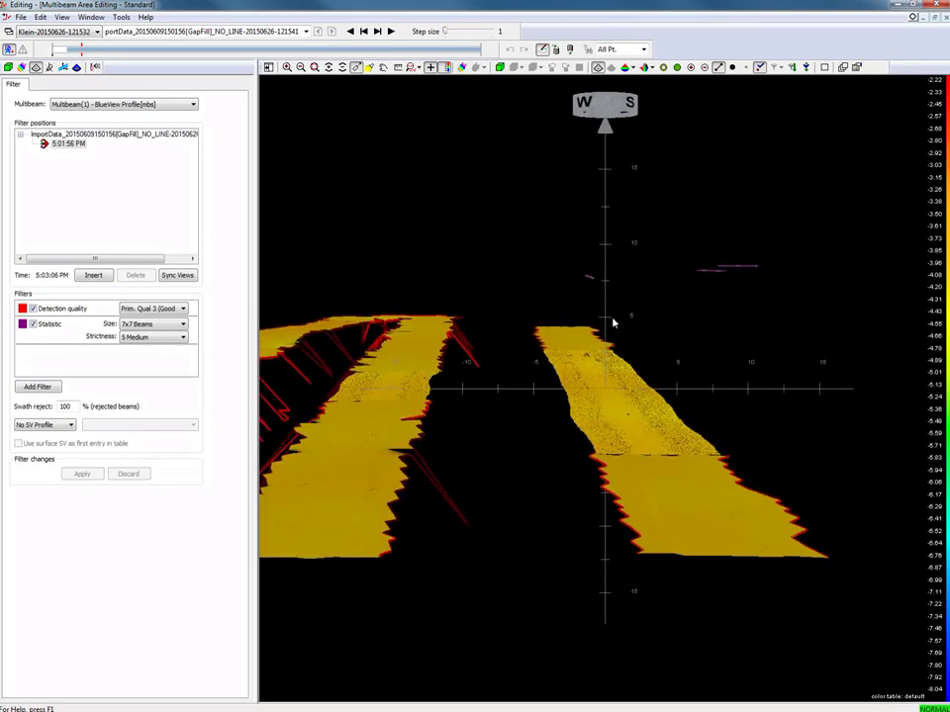
{"action": "left_click_drag", "start_coordinate": [654, 409], "coordinate": [609, 418]}
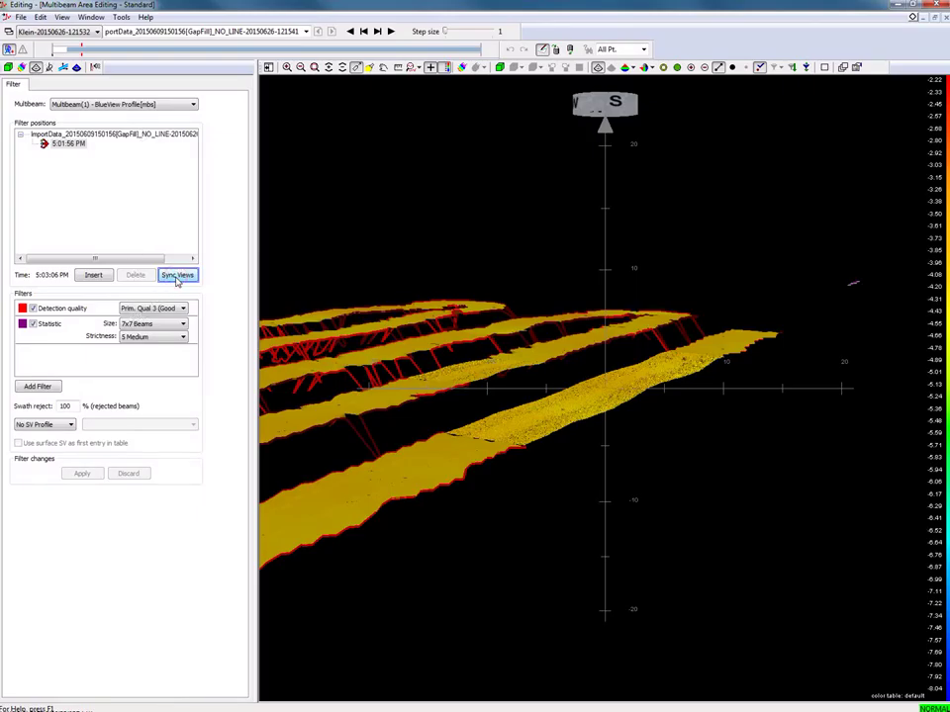
{"action": "left_click", "coordinate": [177, 277]}
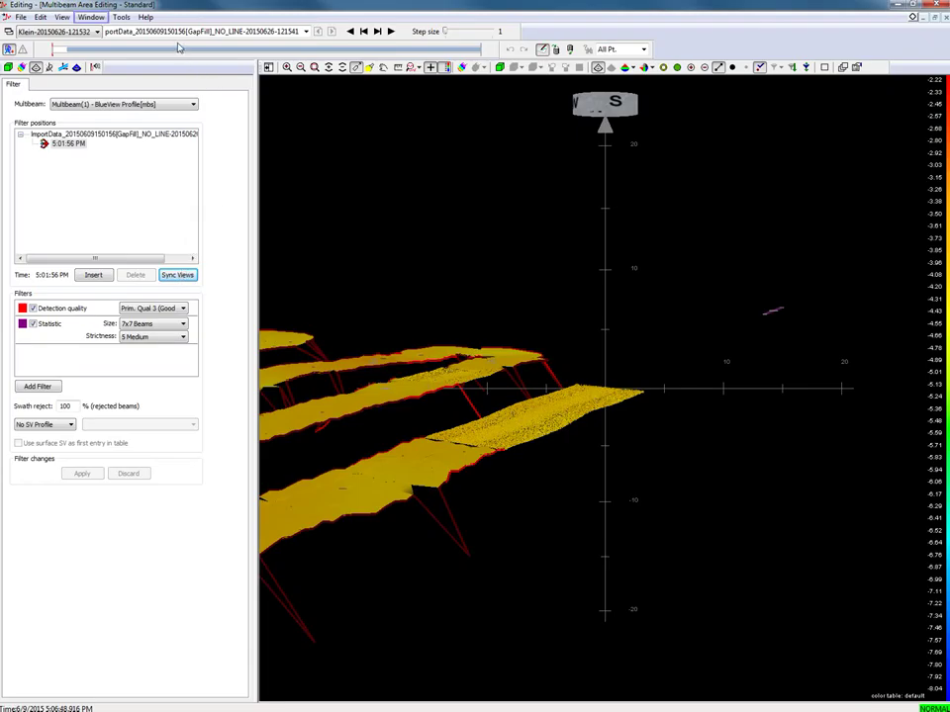
{"action": "left_click", "coordinate": [90, 18]}
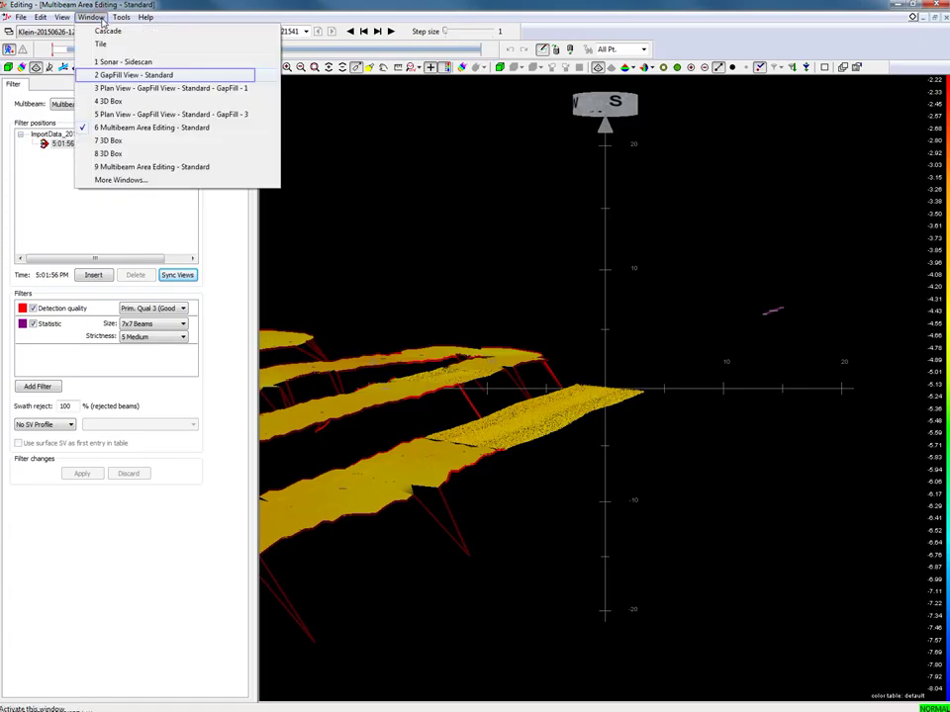
Switch to '2 GapFill View - Standard' to see the filled Klein sidescan image in Rust palette.
{"action": "left_click", "coordinate": [129, 74]}
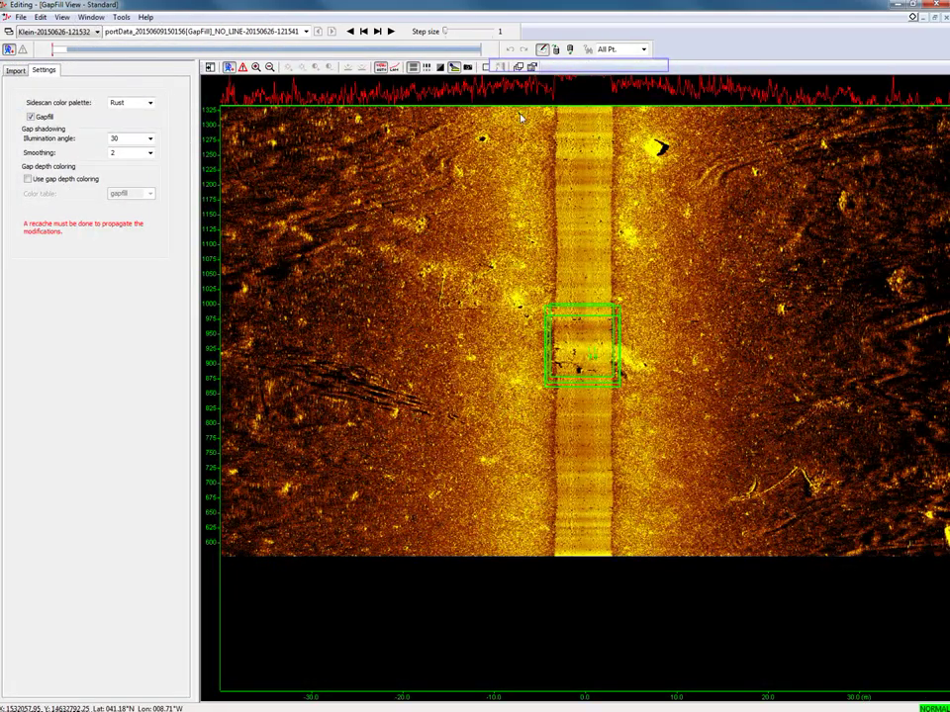